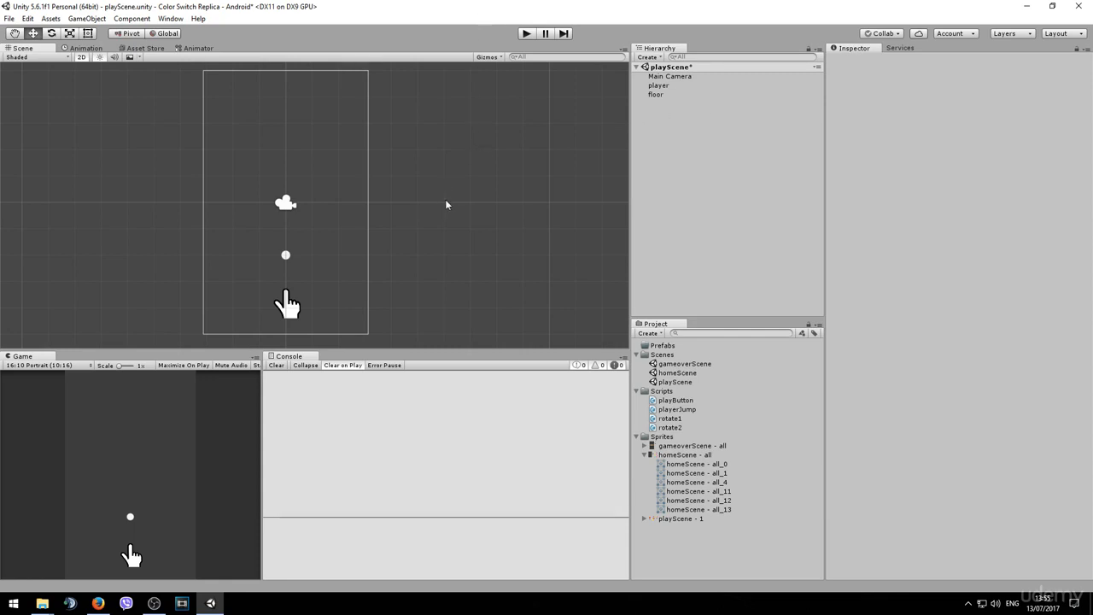
Step: Add a new 2D sprite at the top level of playScene
middle_drag(507, 200, 341, 198)
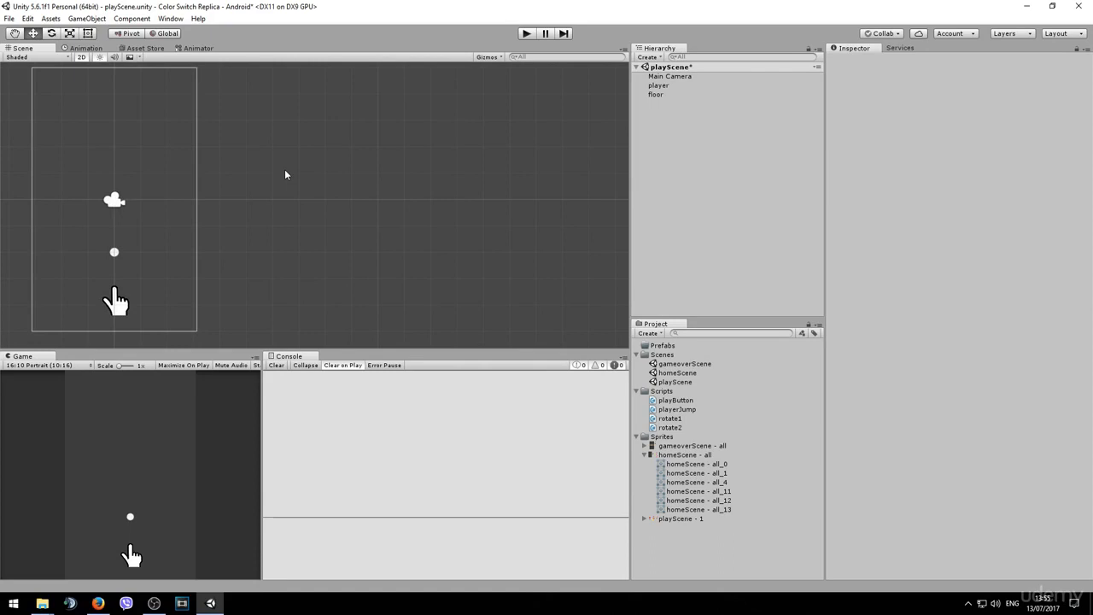
right_click(687, 170)
click(680, 159)
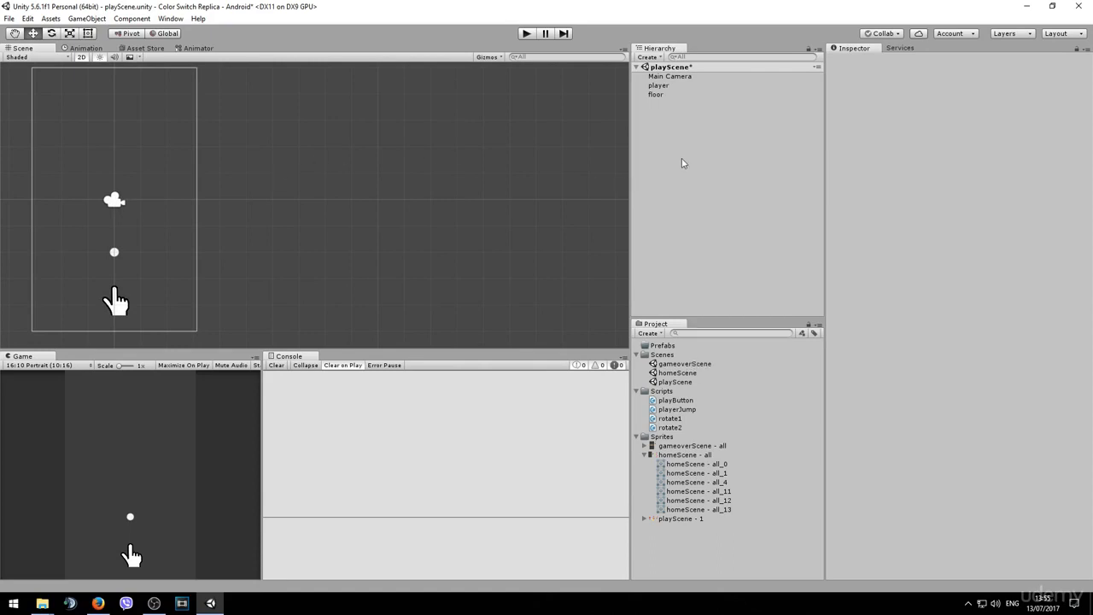
right_click(663, 140)
mouse_move(722, 258)
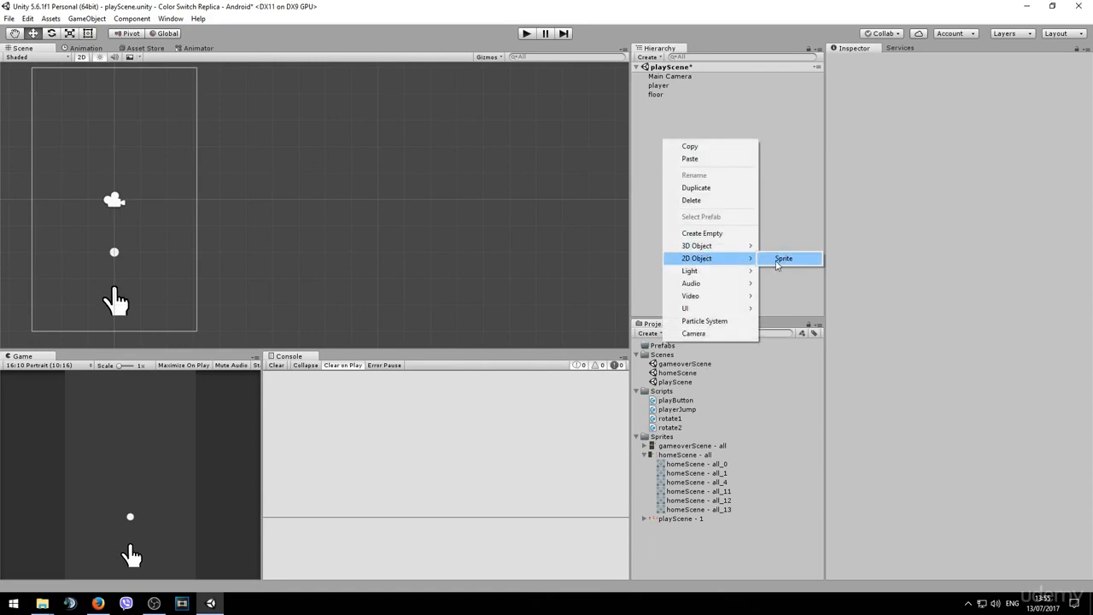
click(763, 258)
Step: Add a second 2D sprite and move it out of the first sprite to the top level of the hierarchy
right_click(687, 182)
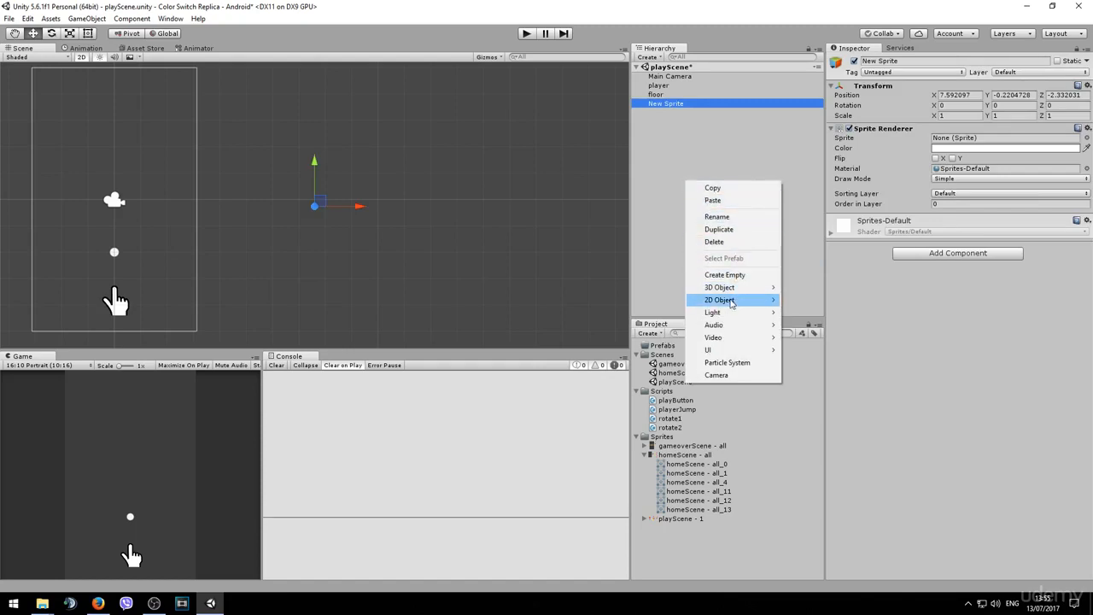
mouse_move(733, 300)
click(810, 301)
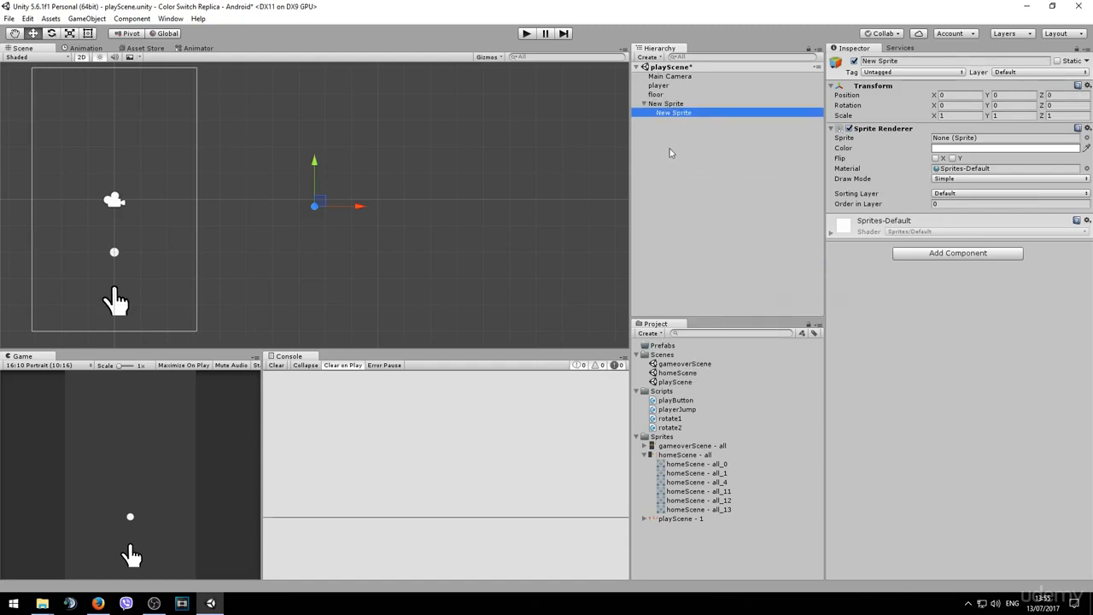
drag(663, 114, 668, 169)
Step: Rename the first new sprite object to "fixed" and the second one to "moving"
click(675, 104)
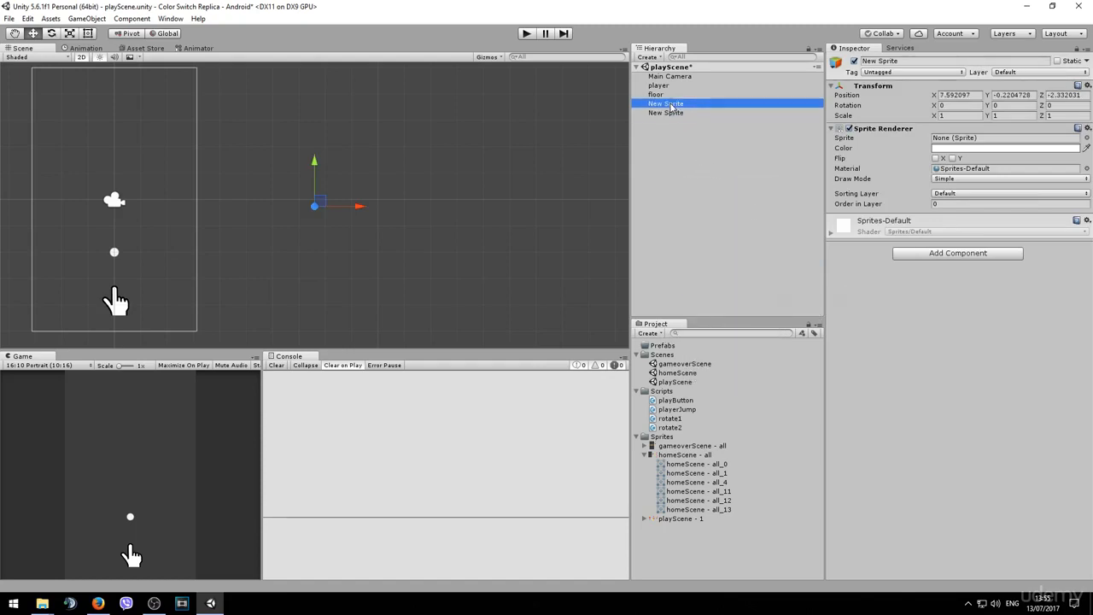
click(913, 62)
text(fl)
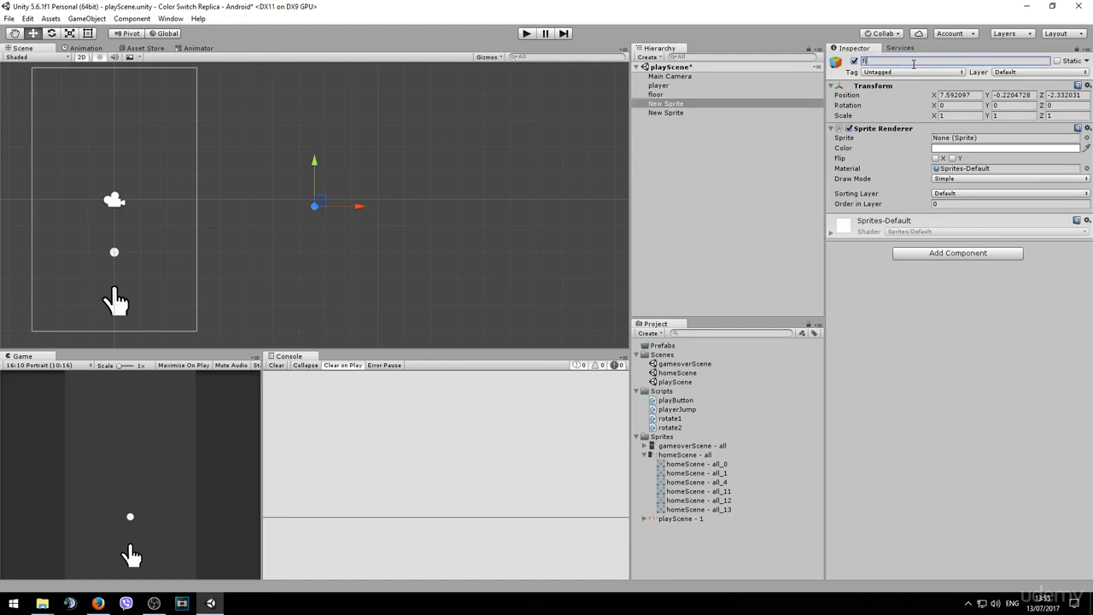
click(655, 113)
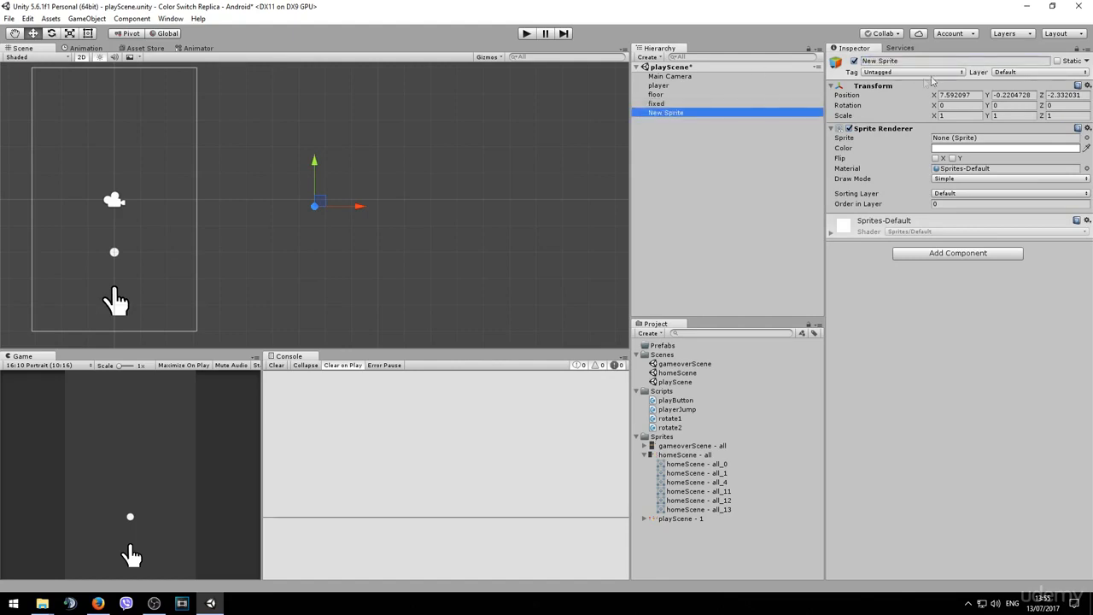
click(919, 62)
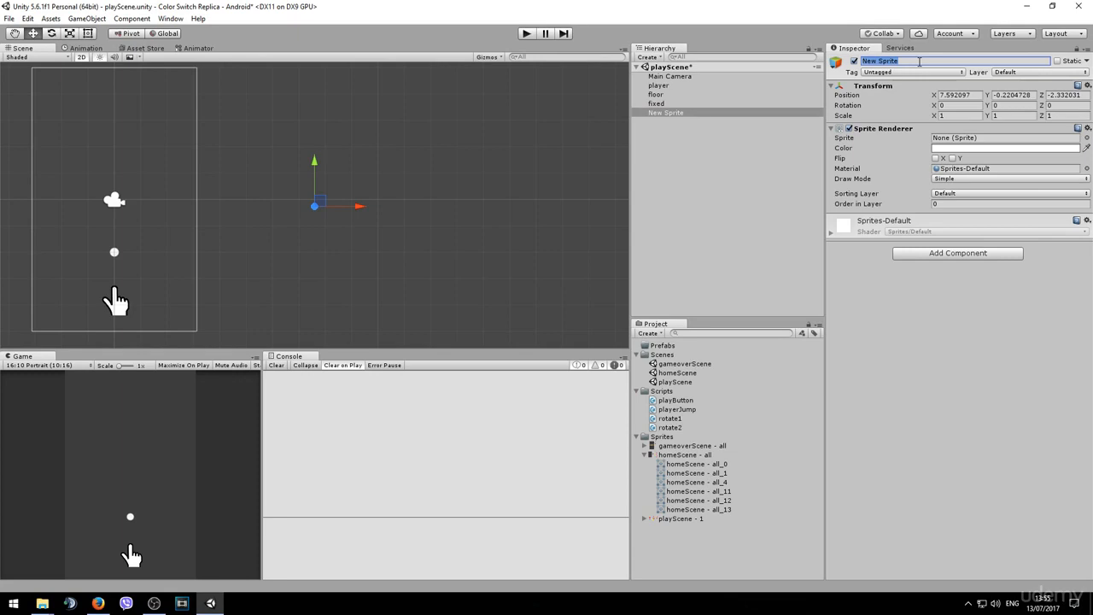
text(moving)
key(Return)
click(720, 135)
Step: Lower the fixed object to about Y -2.08 and assign it the horizontal red bar sprite, playScene - 1_13
click(676, 104)
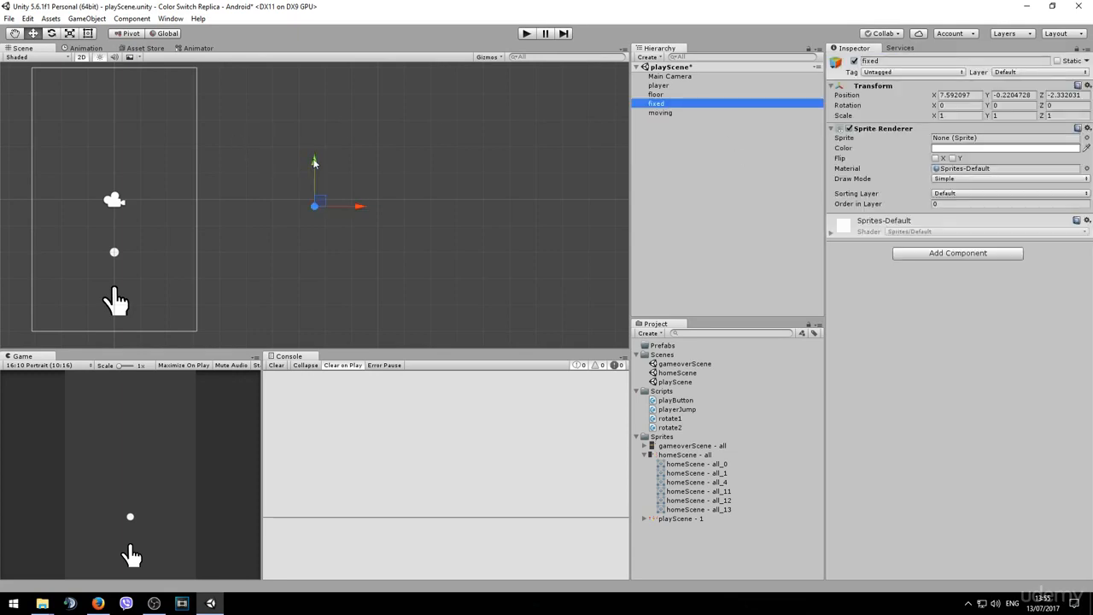
drag(315, 160, 315, 209)
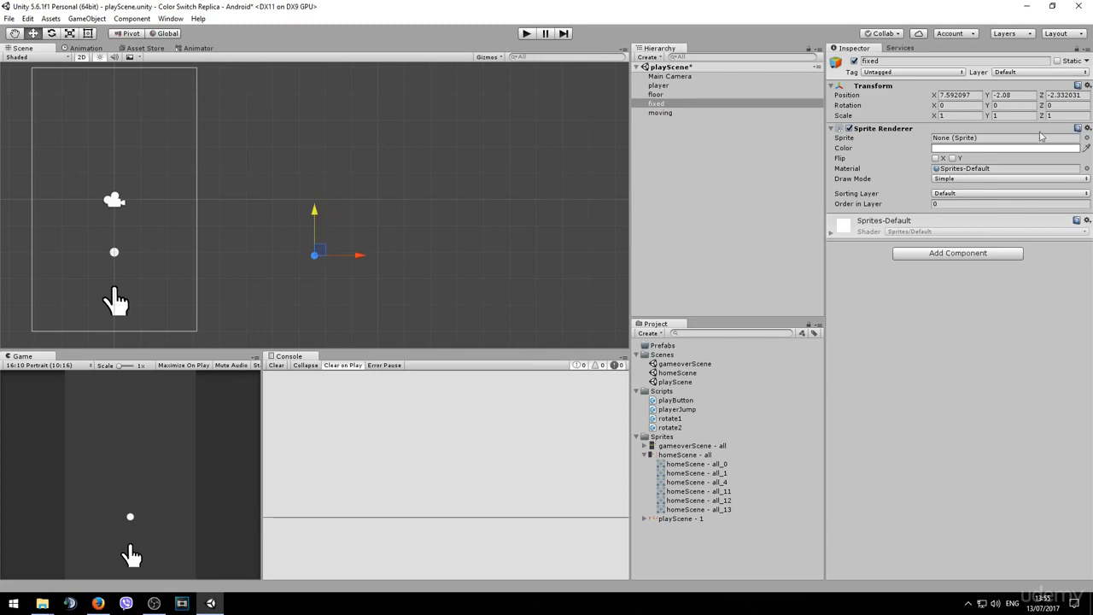
click(1086, 138)
scroll(708, 228, down, 3)
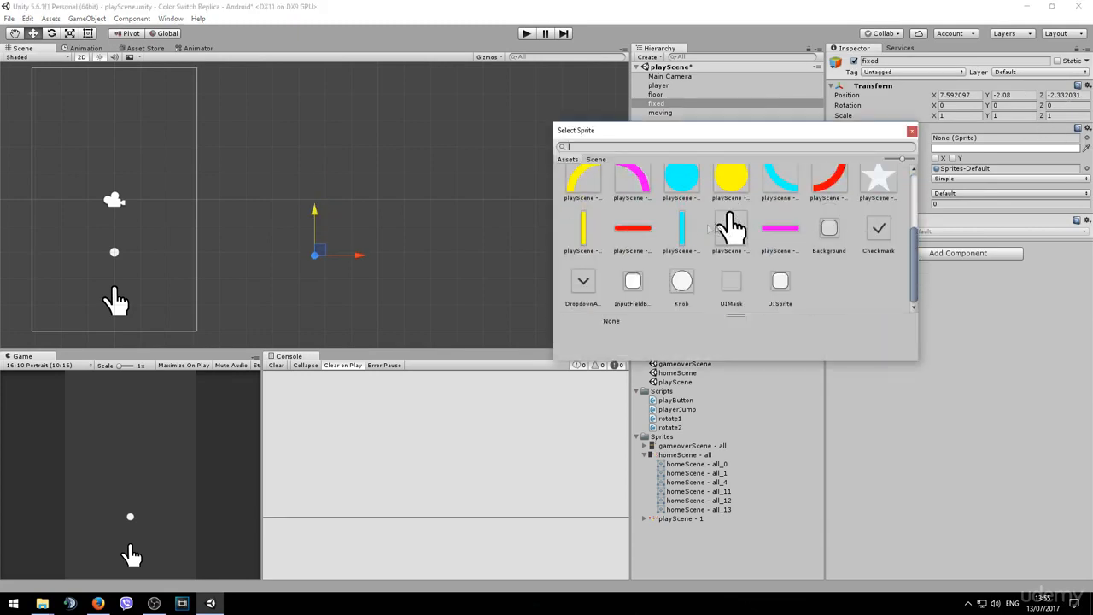
click(633, 228)
click(911, 131)
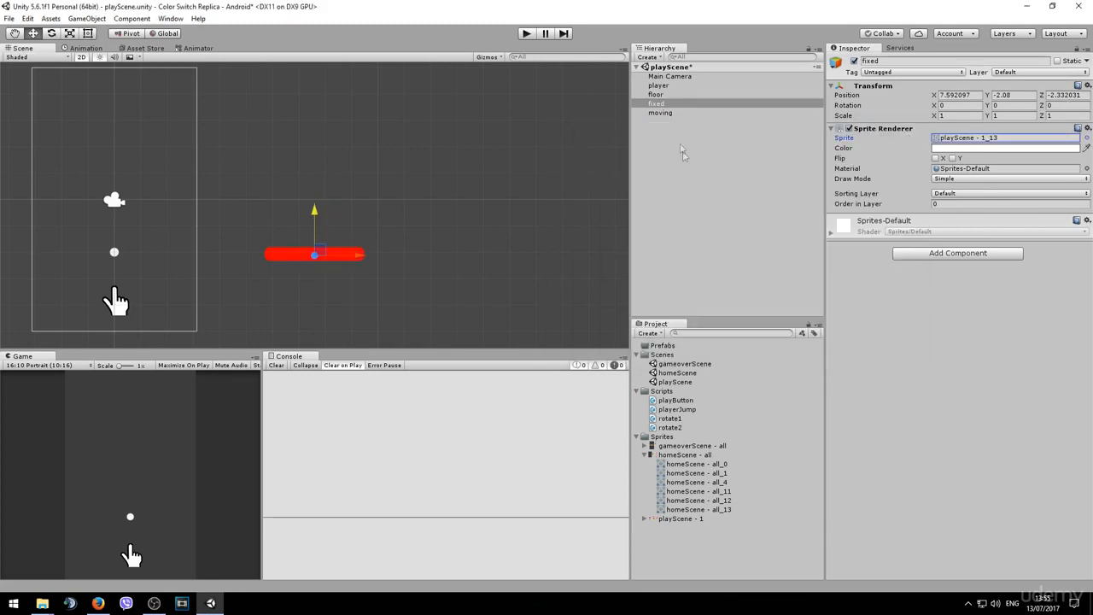
Step: Raise the moving object to about Y 2.84 and assign it the yellow circle sprite, playScene - 1_8
click(660, 113)
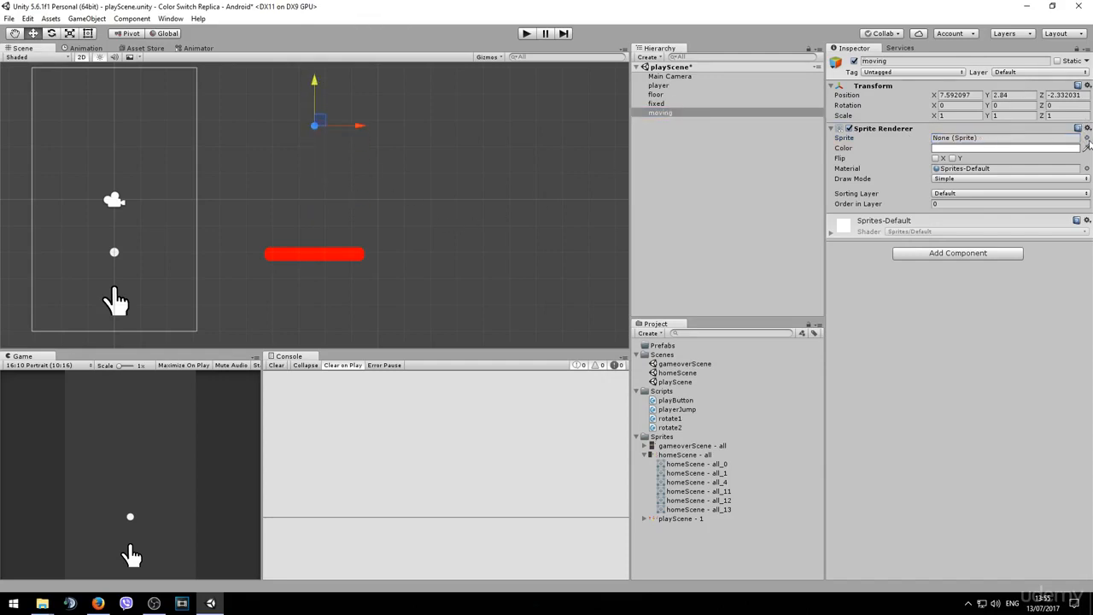
click(1086, 138)
scroll(675, 233, down, 3)
scroll(675, 233, down, 2)
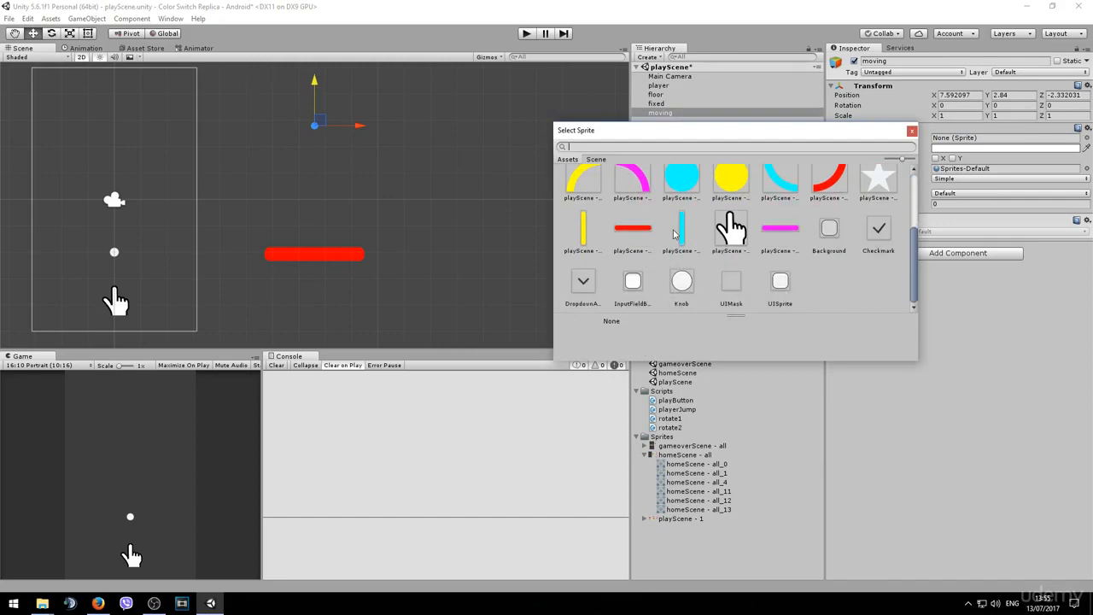
scroll(730, 250, up, 2)
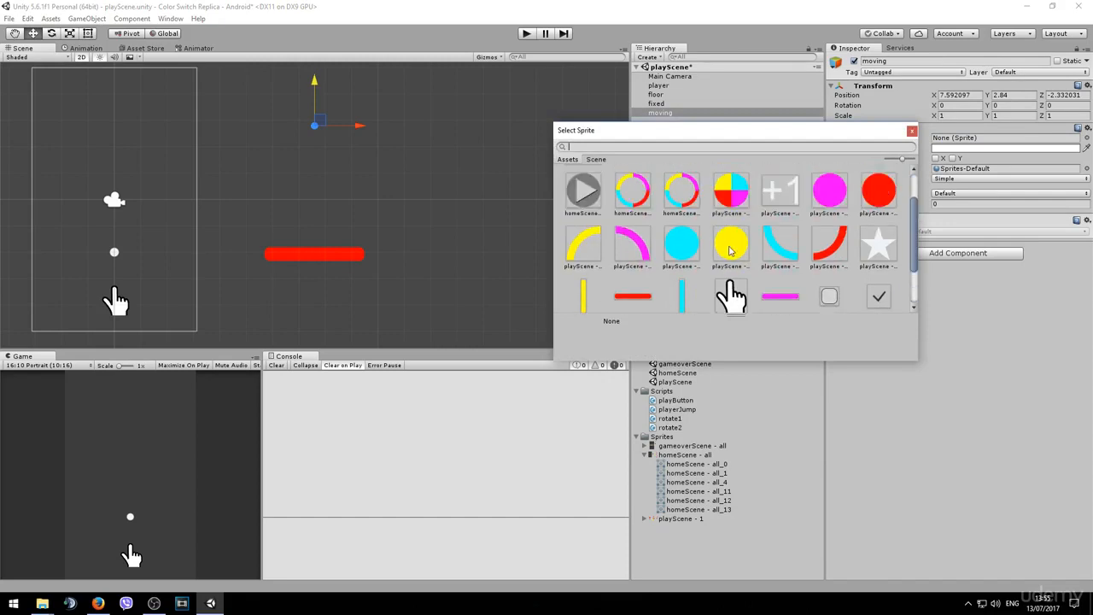
click(752, 249)
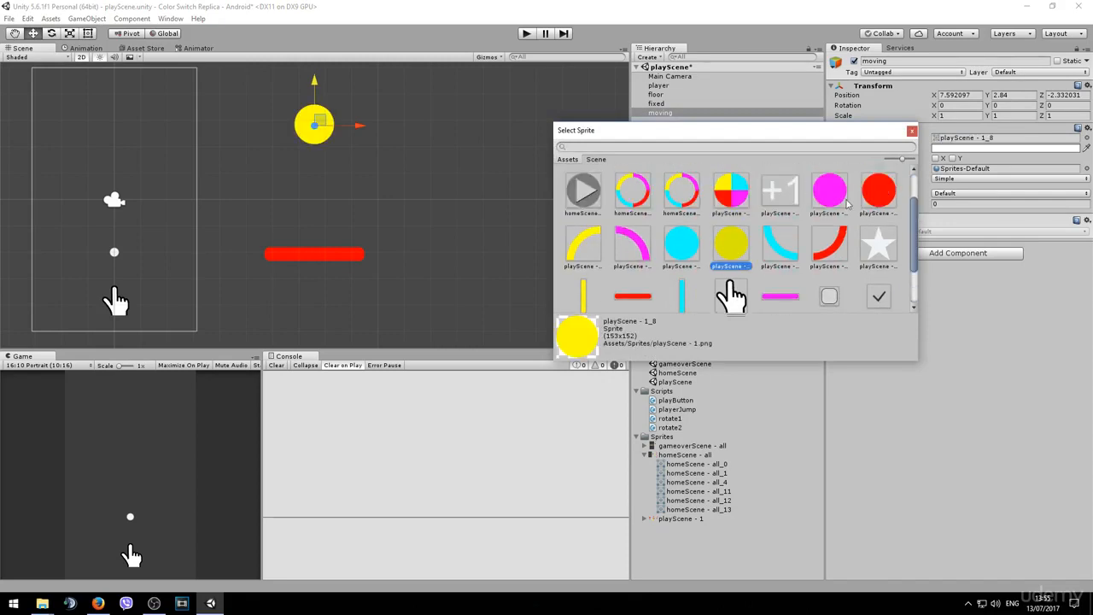
click(911, 131)
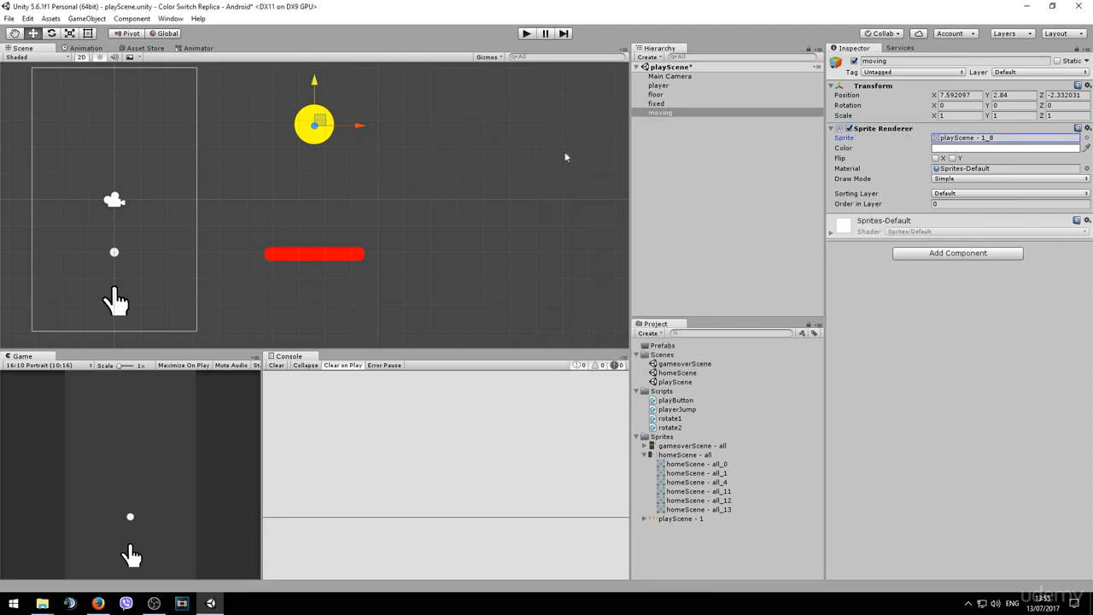
Step: Add a Rigidbody 2D component to the moving object, and test its fall by running and stopping the scene
click(679, 113)
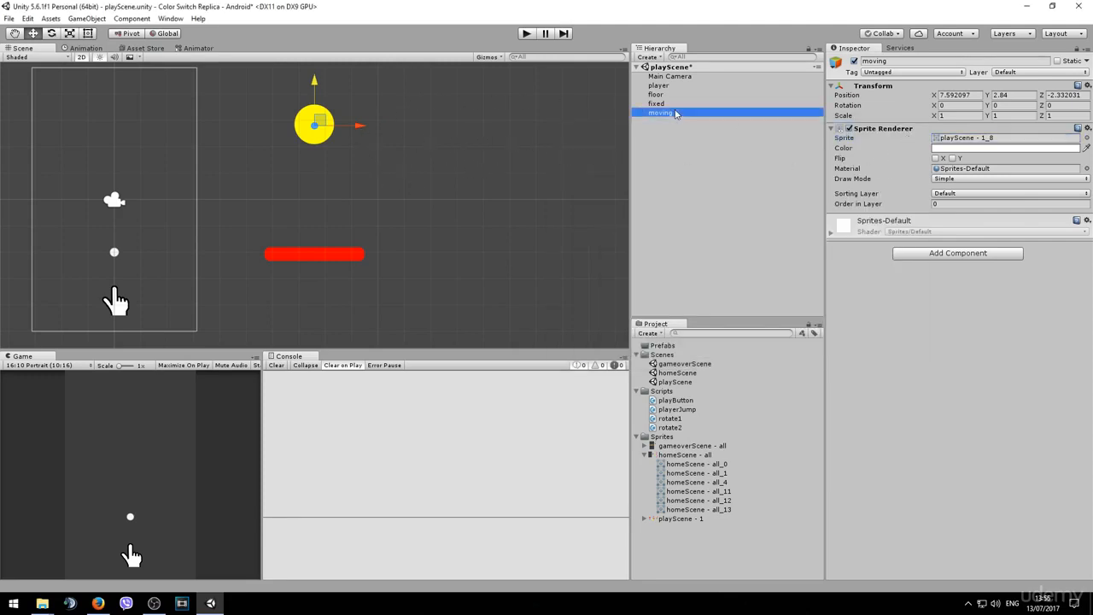
click(925, 256)
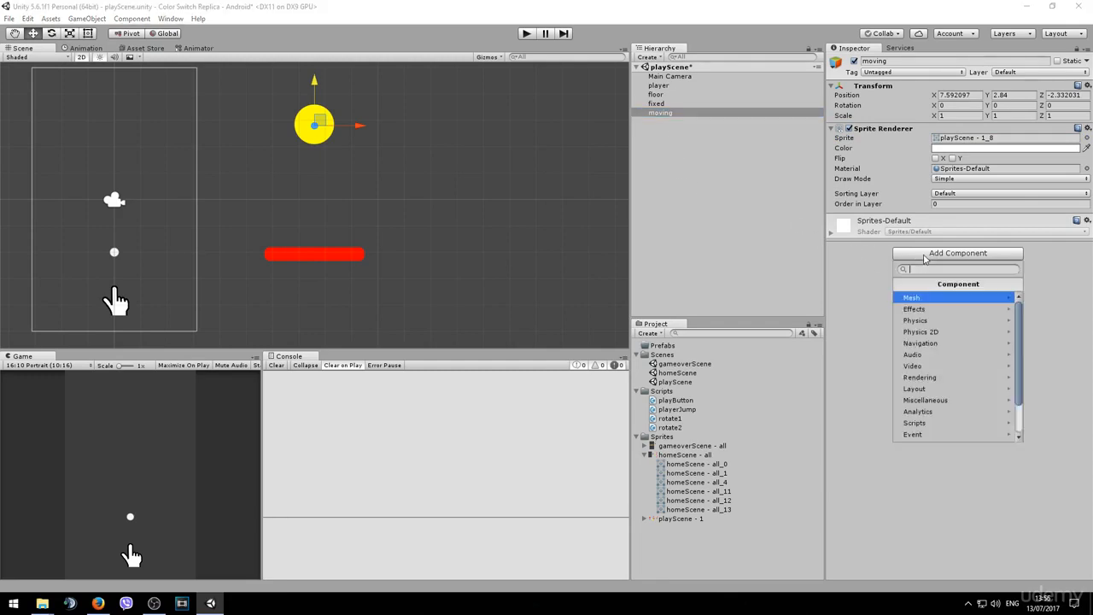
click(929, 332)
click(932, 299)
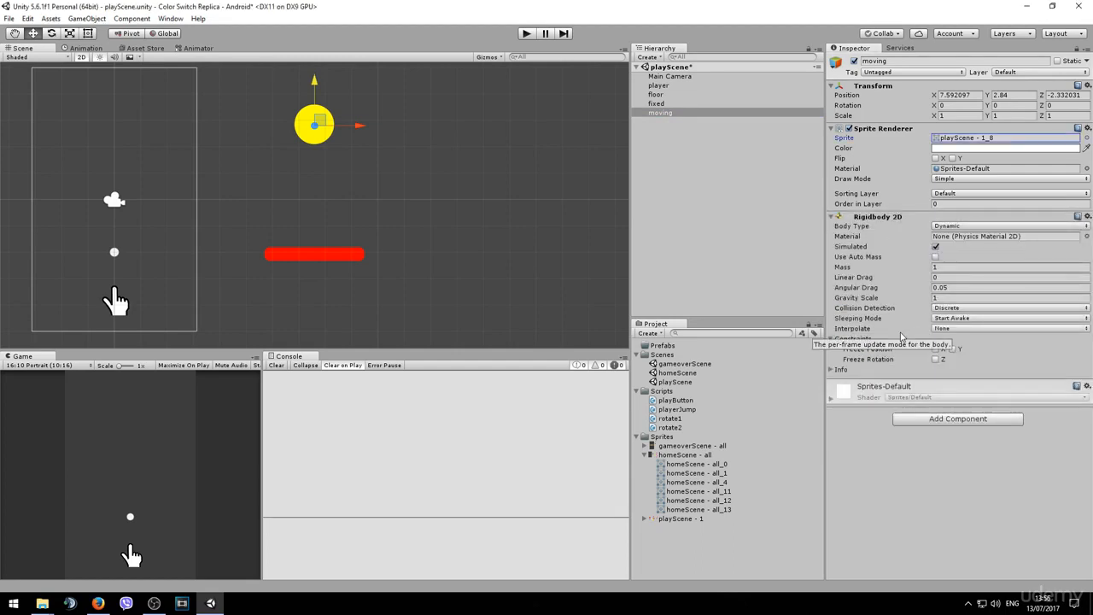
click(527, 37)
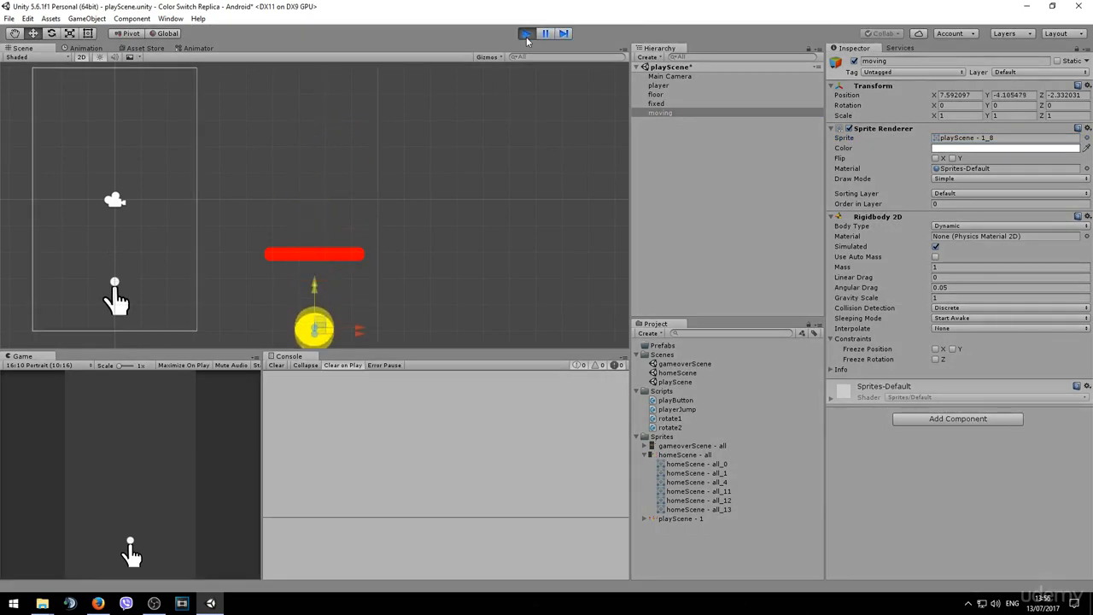
click(527, 34)
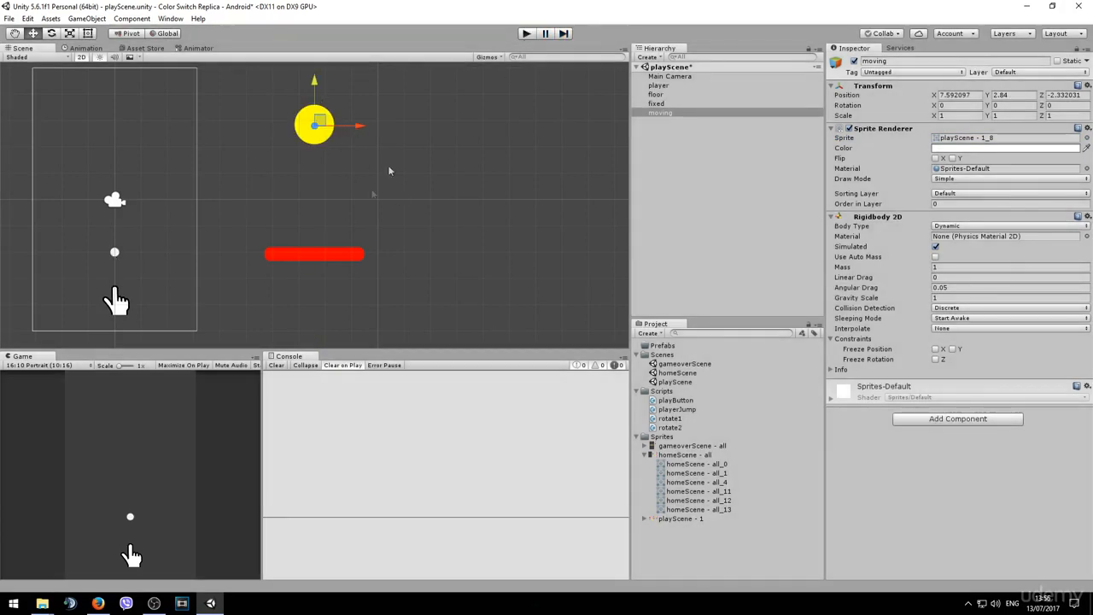
Step: Add a Box Collider 2D component to the fixed red bar
click(656, 104)
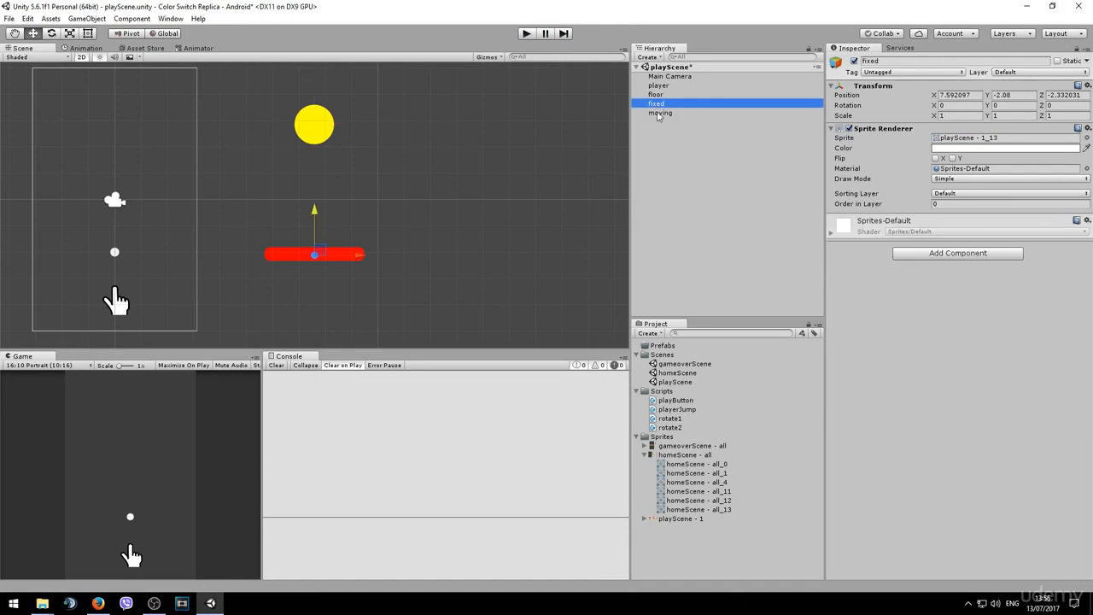
click(660, 112)
click(660, 104)
click(668, 113)
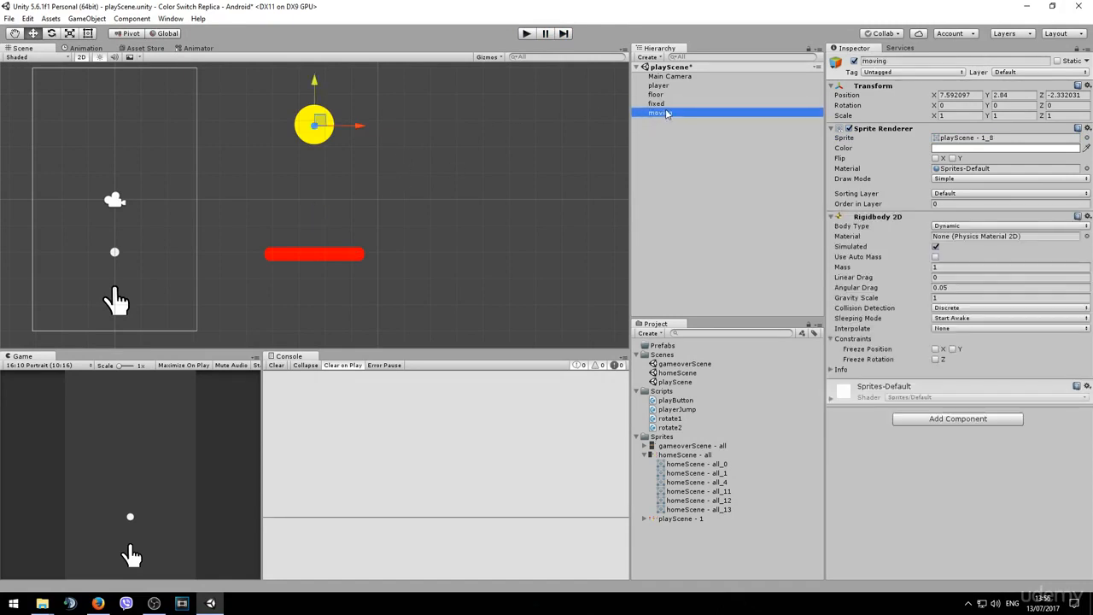
click(659, 104)
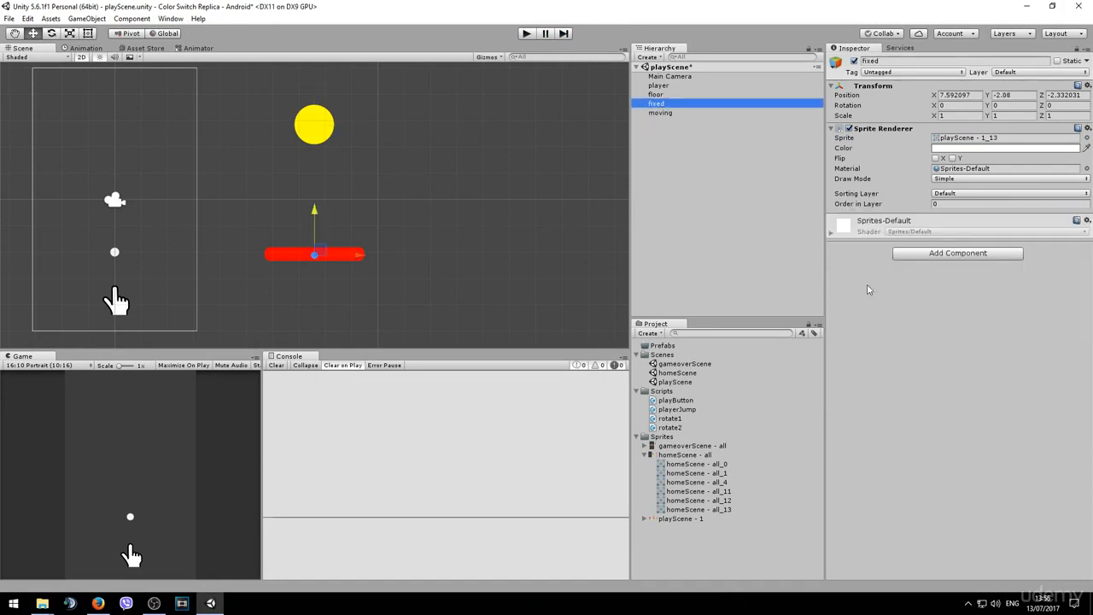
click(930, 254)
click(931, 331)
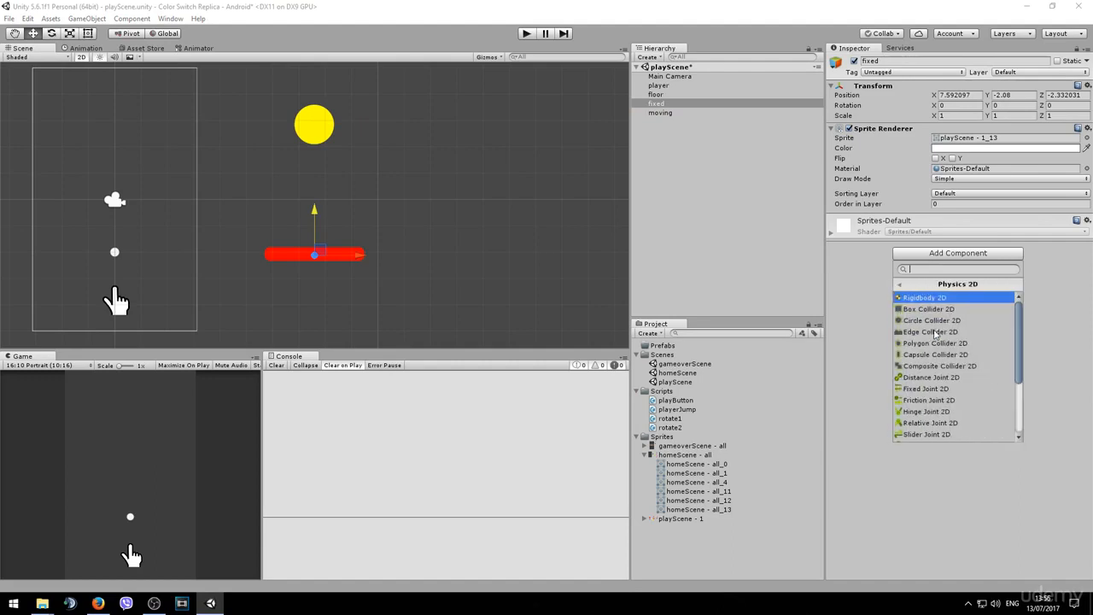
click(935, 310)
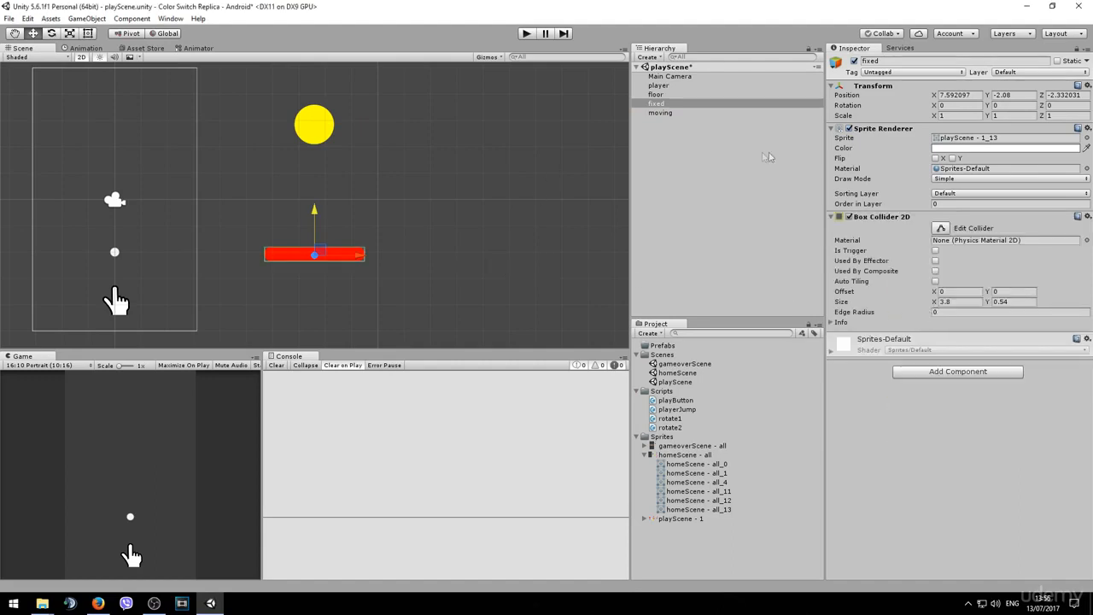
Step: Add a Circle Collider 2D component to the moving yellow circle
click(667, 113)
click(942, 419)
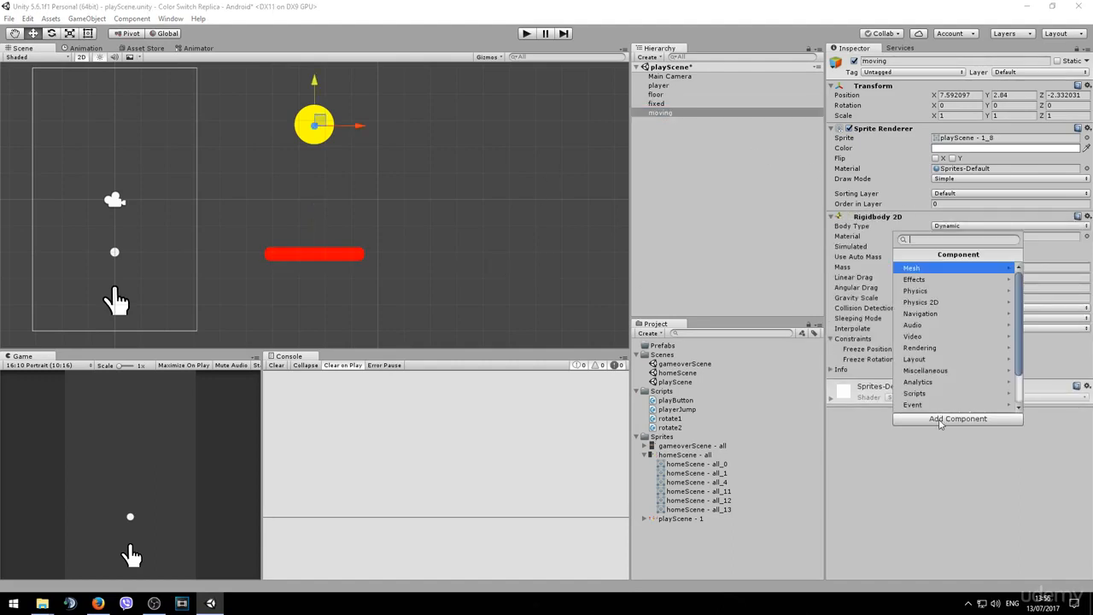
click(924, 302)
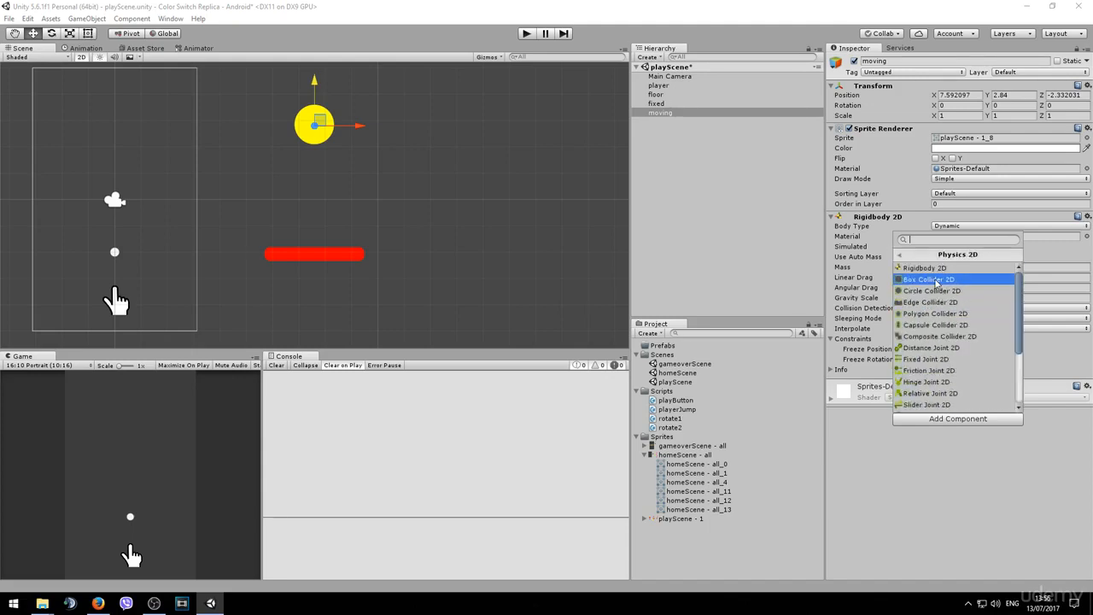
click(931, 291)
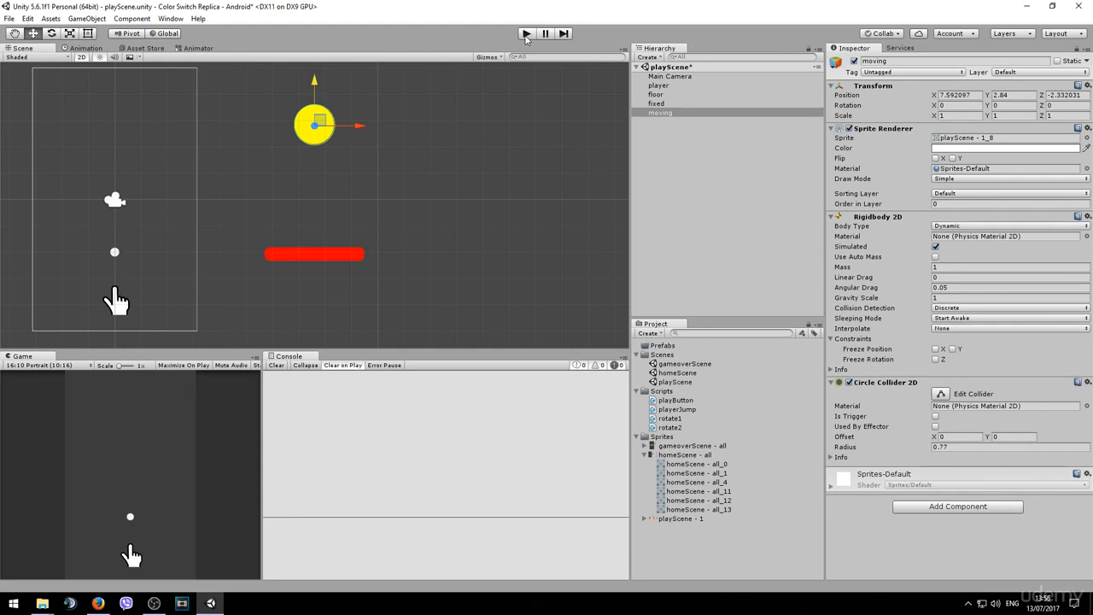
Step: Run and stop the scene to test the collision, and shift the moving circle sideways to about X 6.53
click(526, 34)
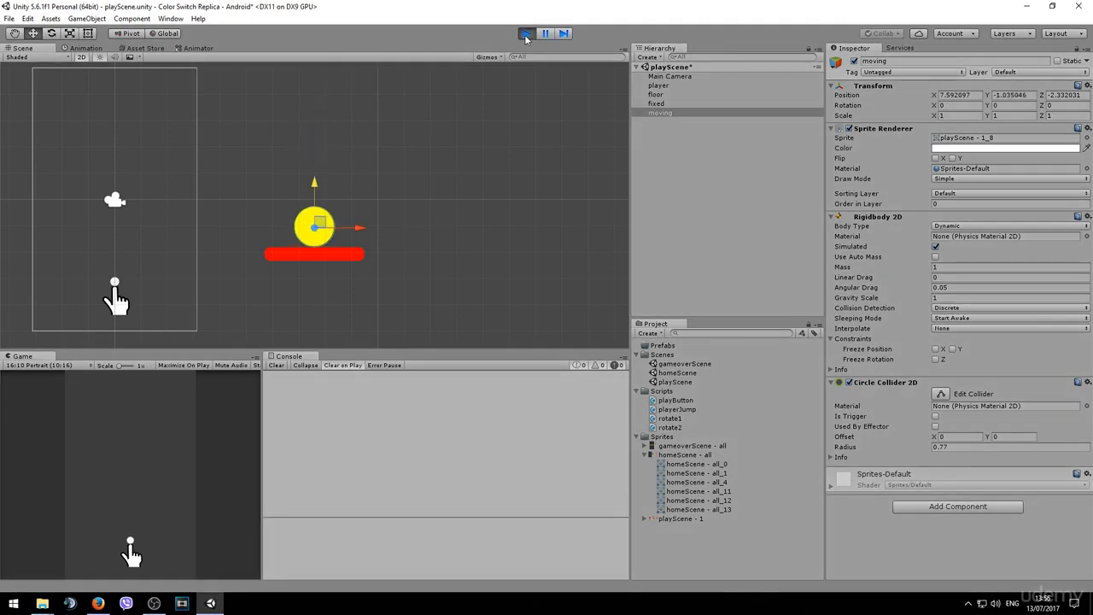
click(526, 34)
drag(356, 135, 330, 137)
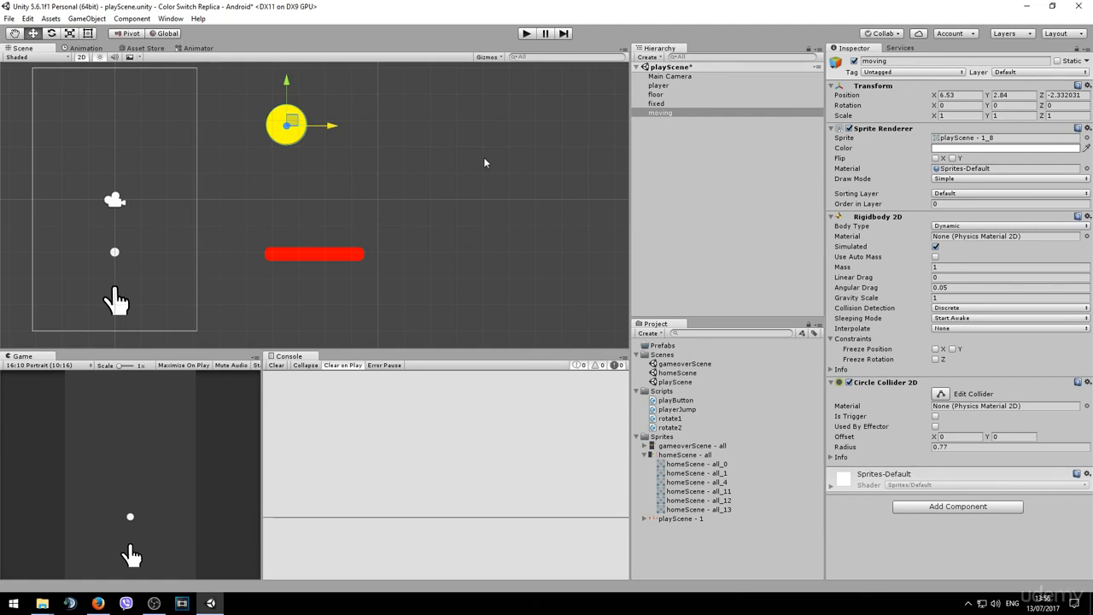
Step: Create a 3D cube and position it beside the yellow circle at about X 8.66, Y 2.86
click(652, 141)
right_click(652, 137)
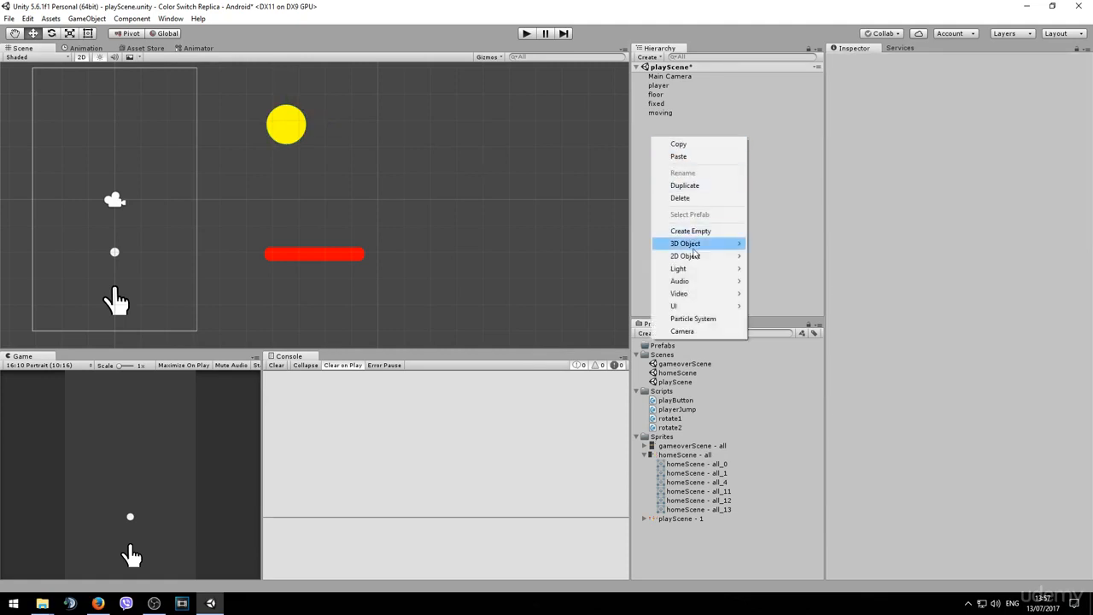
mouse_move(698, 248)
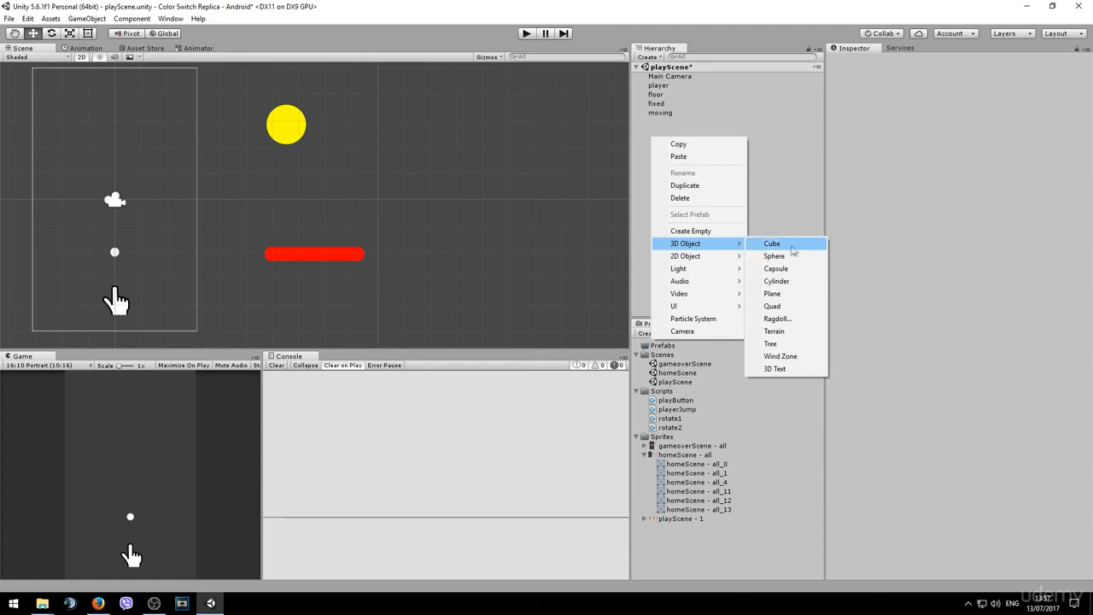
click(808, 247)
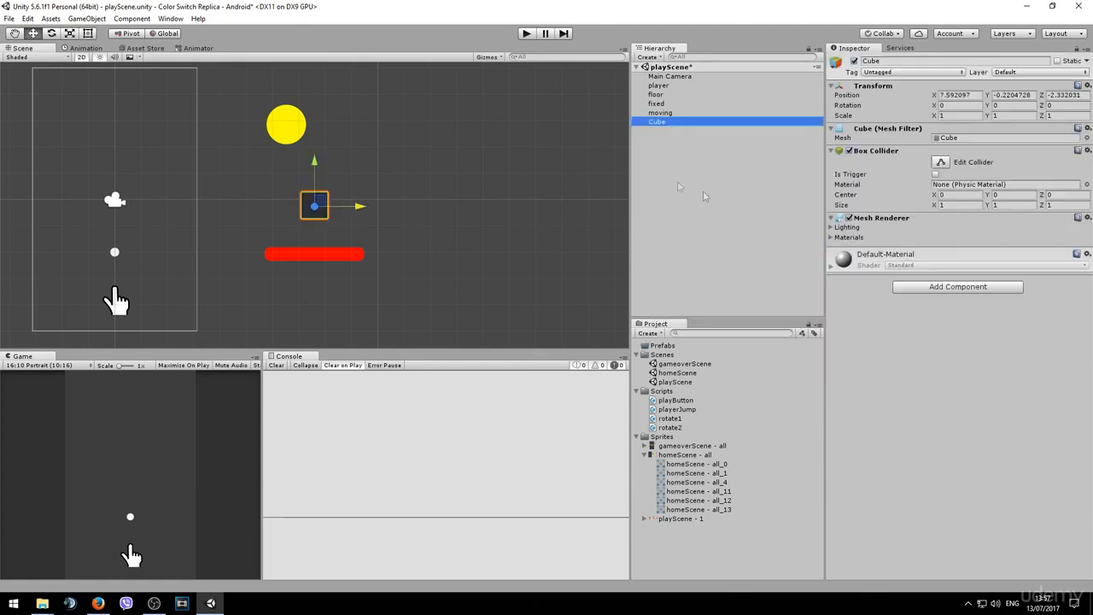
drag(360, 207, 392, 216)
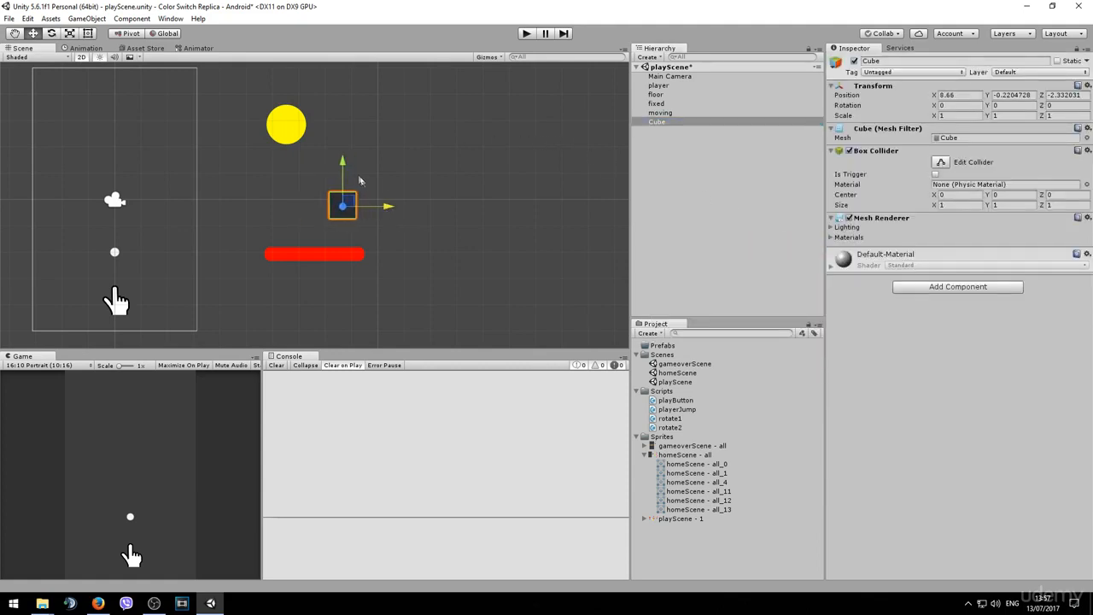
drag(345, 163, 342, 80)
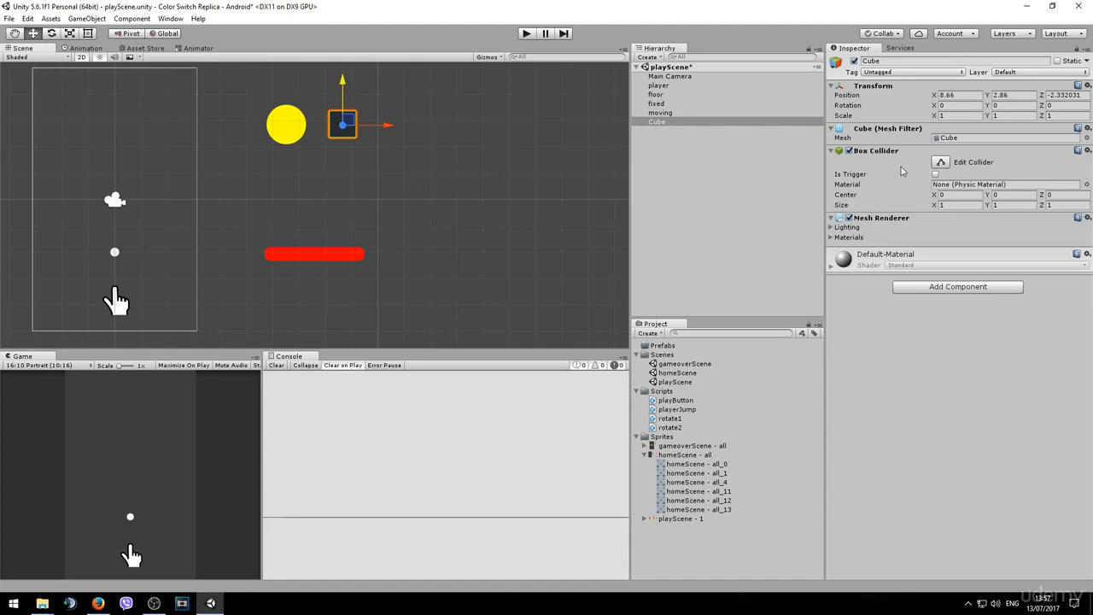
Step: Add a 3D Physics Rigidbody component to the cube
click(941, 288)
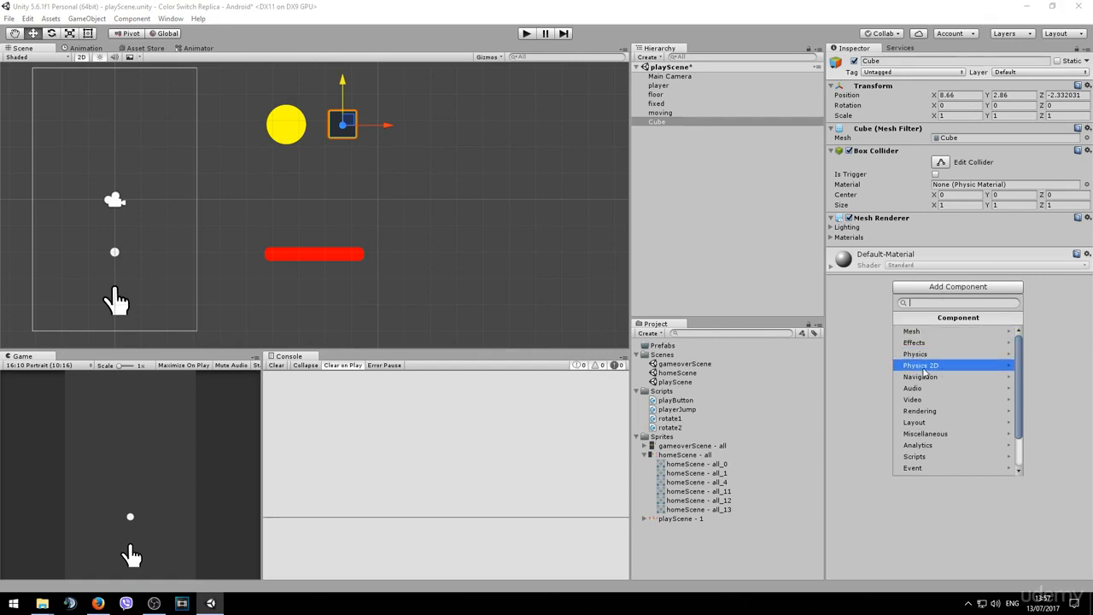
click(925, 354)
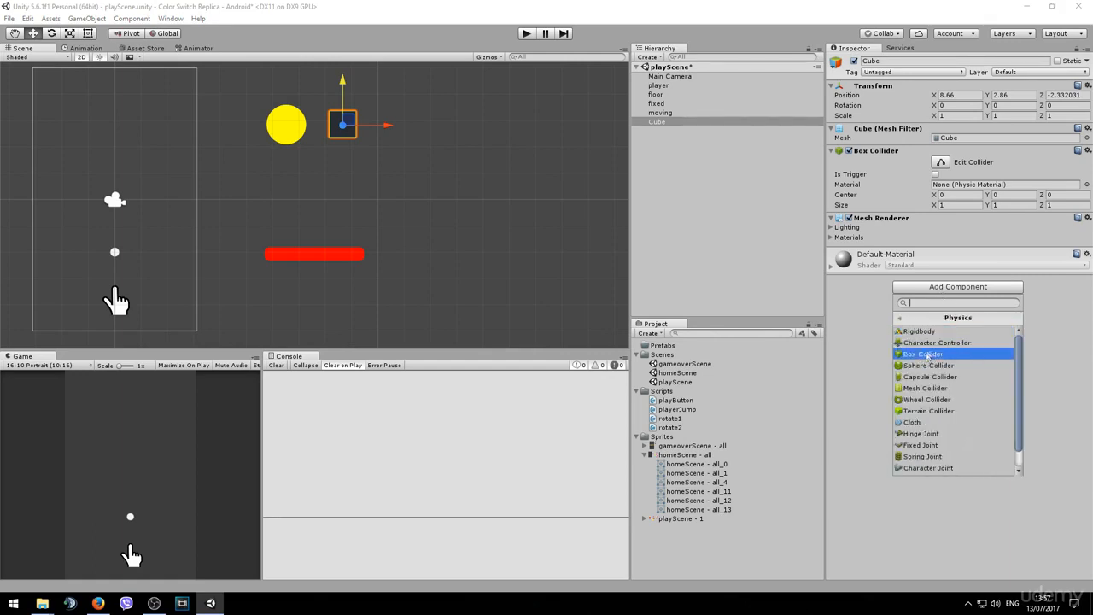
click(923, 332)
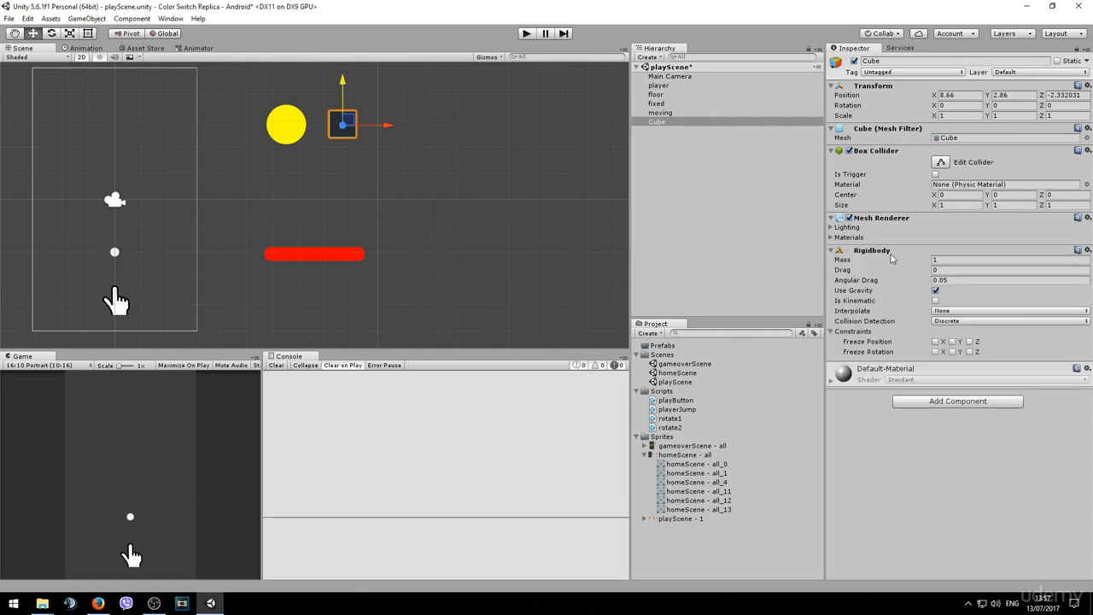
mouse_move(898, 262)
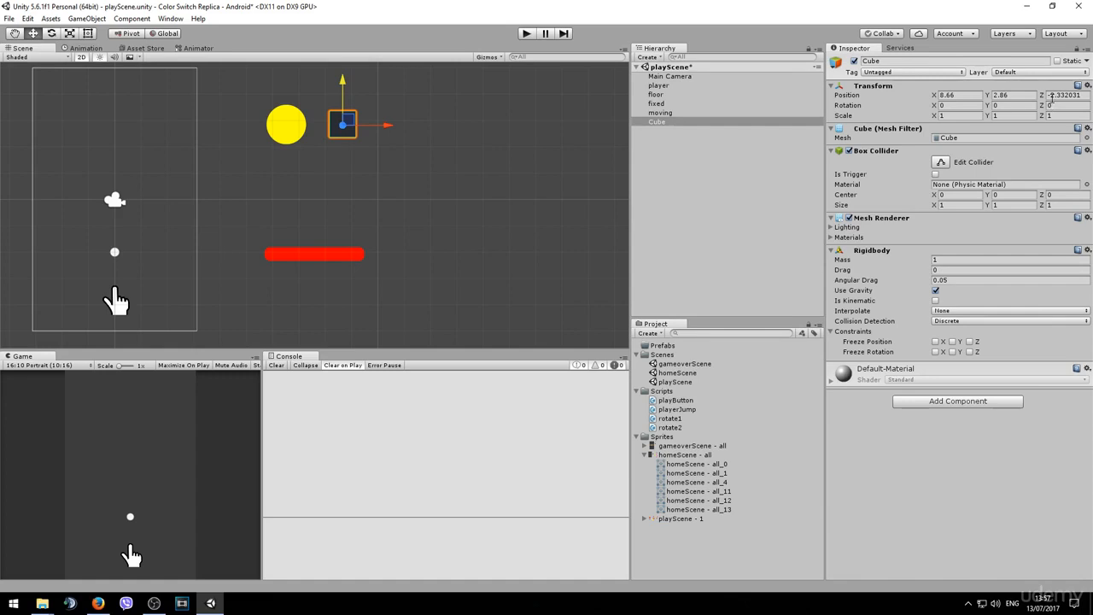
Step: Set the cube's Z position to 0 and shift it slightly to about X 8.48, Y 2.88
click(1052, 96)
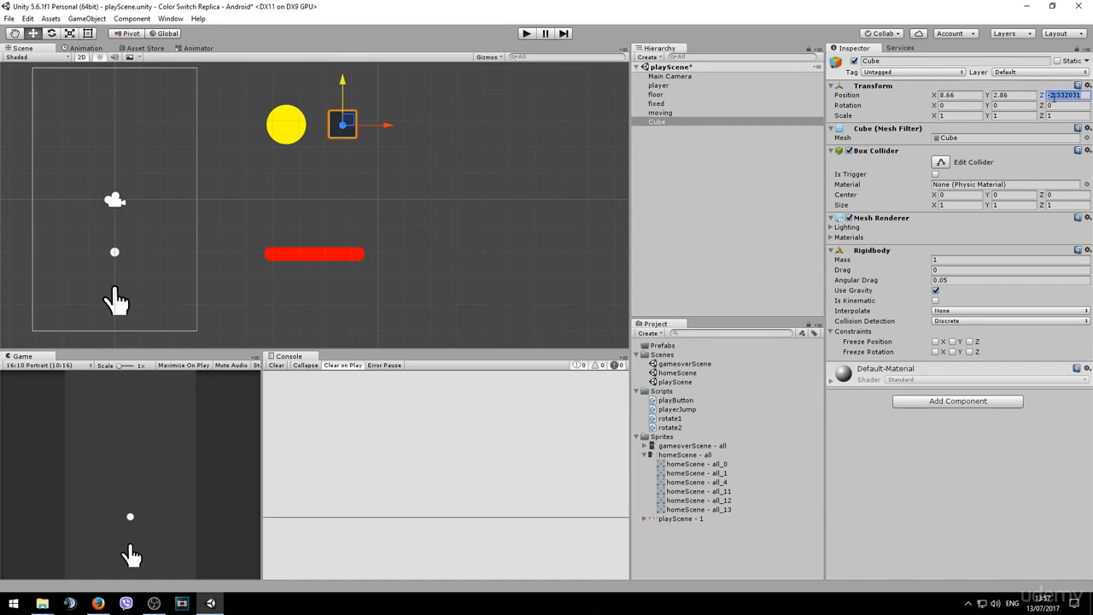
text(0)
scroll(510, 141, down, 1)
middle_drag(407, 186, 406, 219)
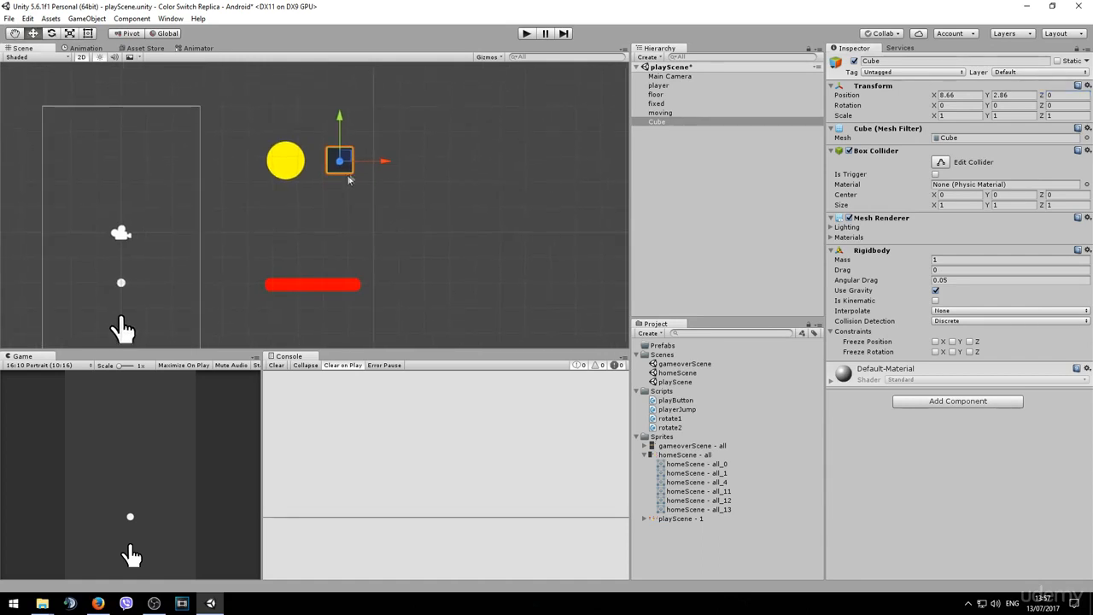
drag(376, 166, 372, 166)
drag(338, 130, 338, 128)
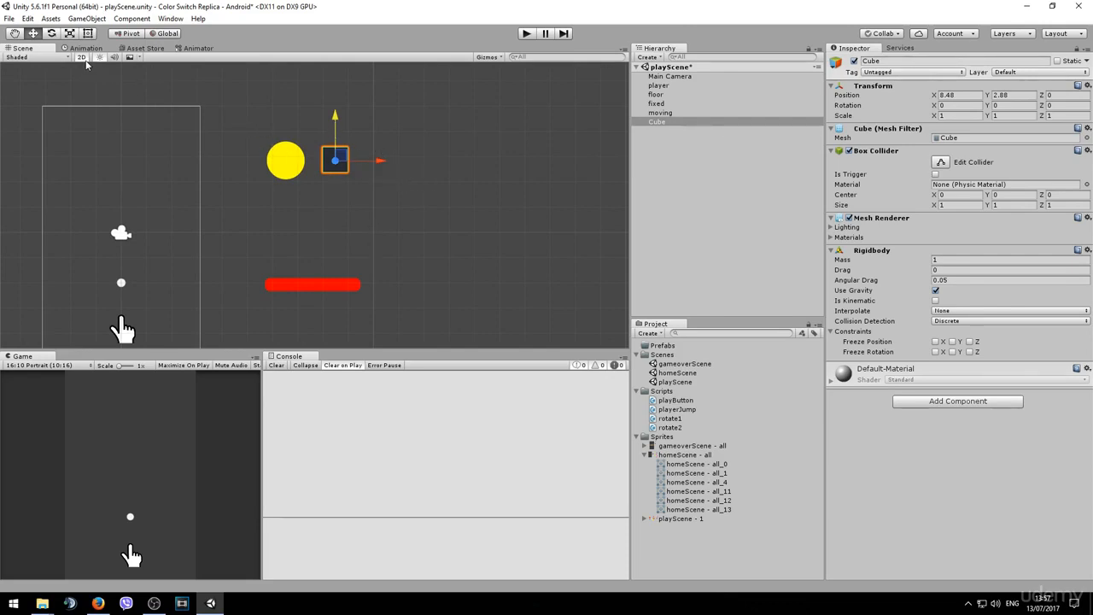
Step: Examine the cube in the 3D scene view, and run and stop the scene in 2D view to test its fall against the red bar
click(82, 58)
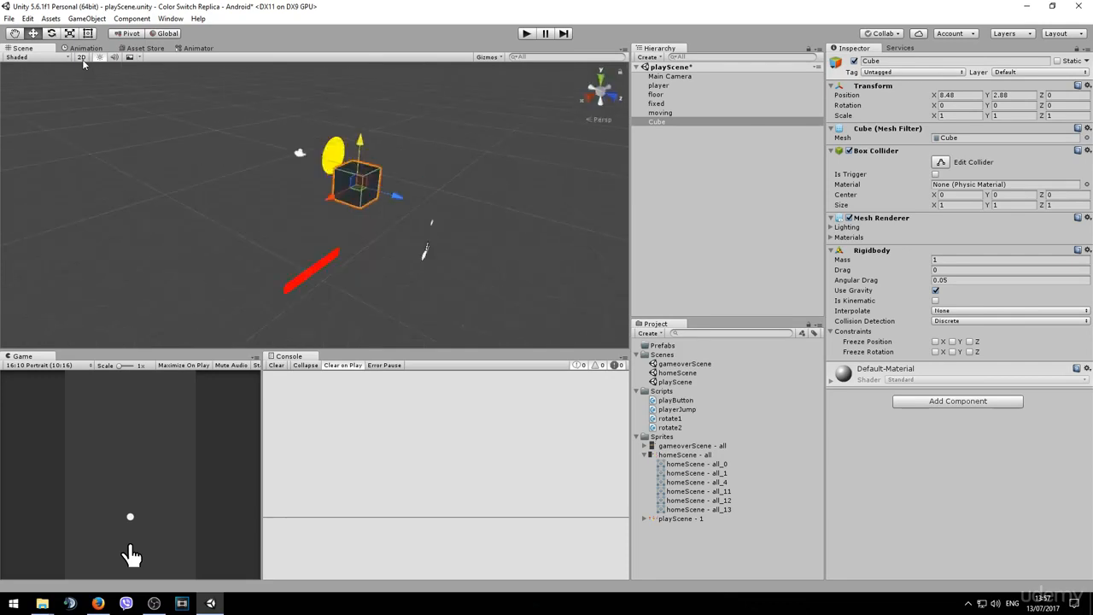
middle_drag(421, 209, 502, 254)
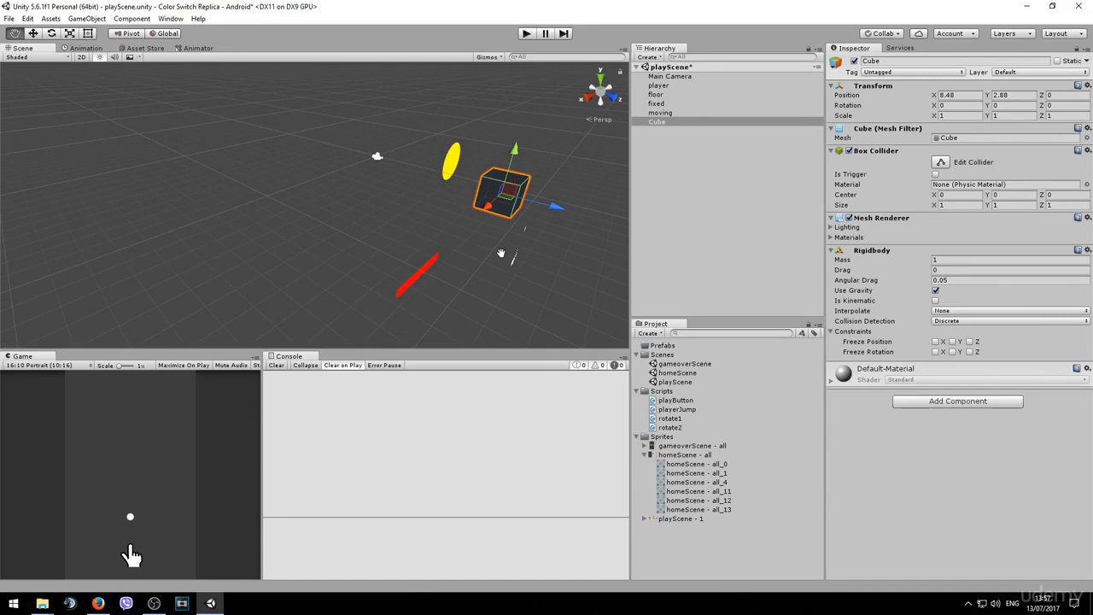
click(82, 57)
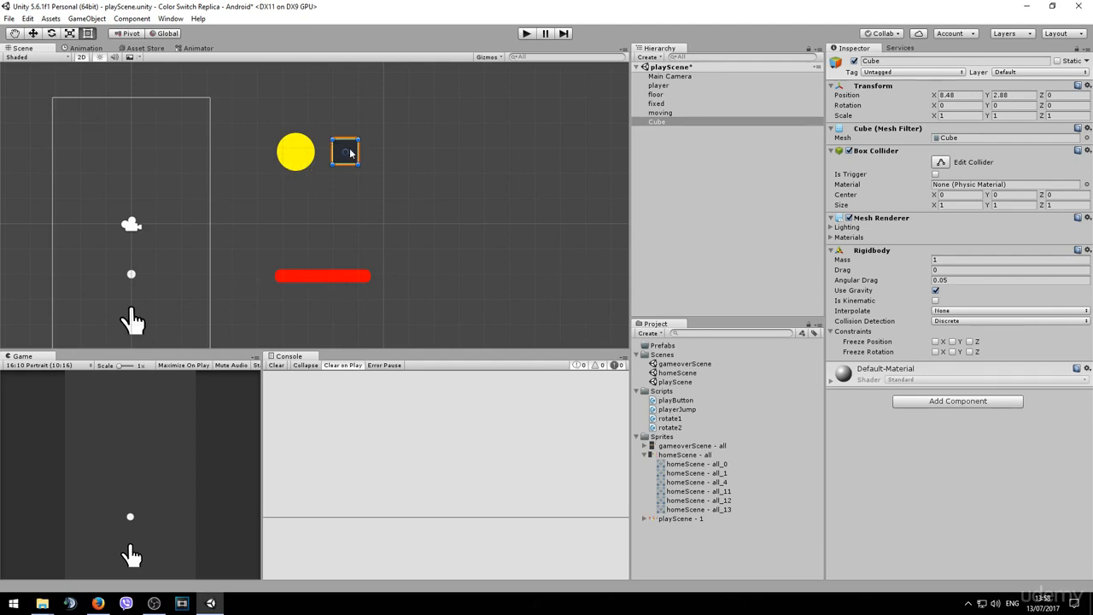
click(526, 36)
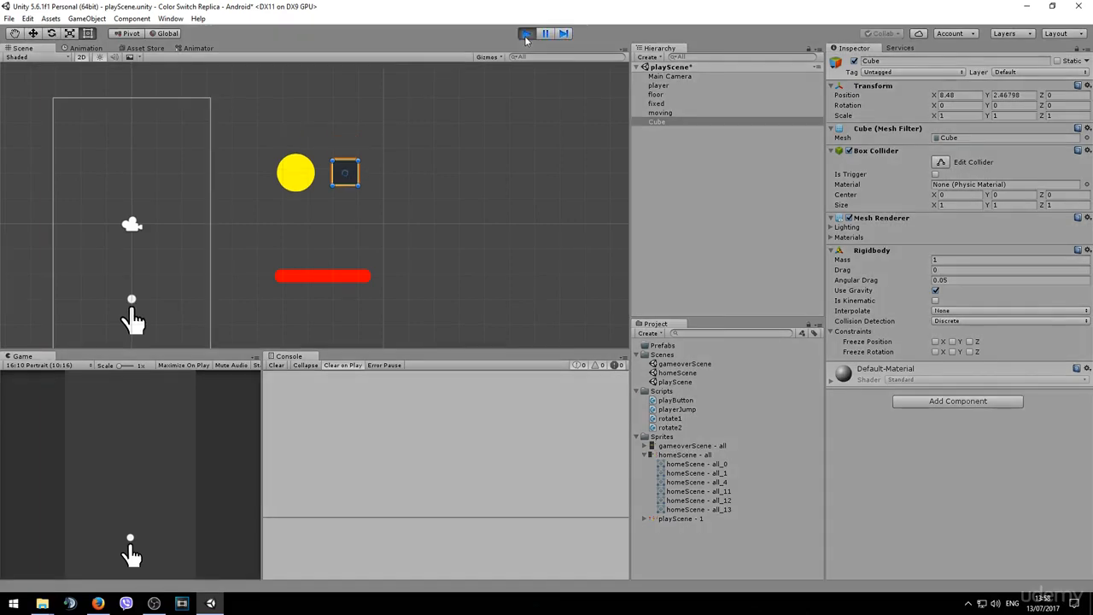
click(525, 34)
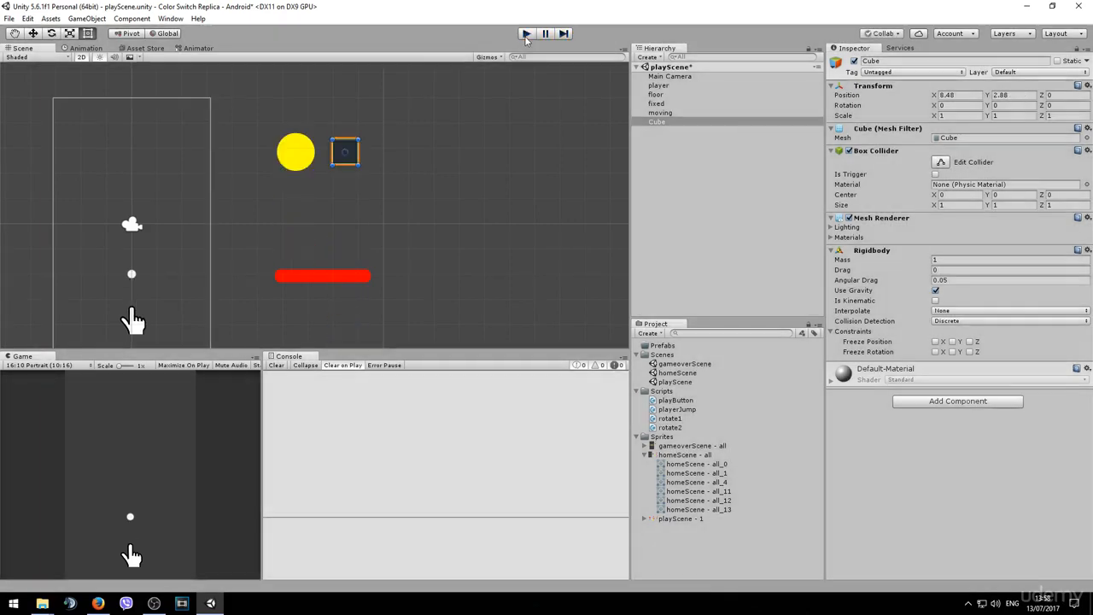
Step: Create a second 3D cube and widen it to an X scale of about 3.68
right_click(662, 141)
mouse_move(707, 249)
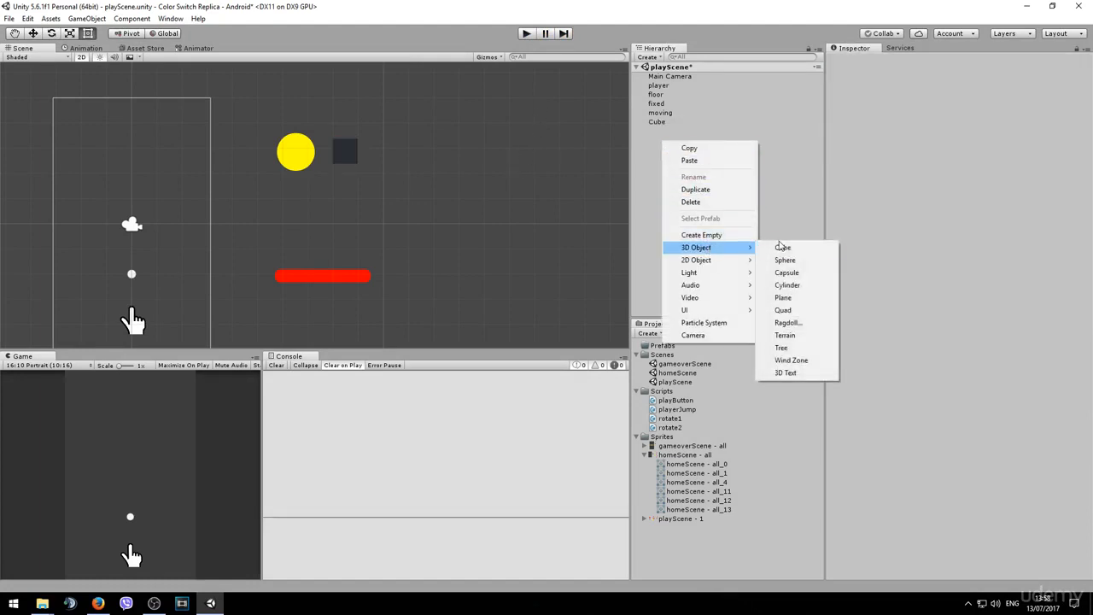
click(778, 247)
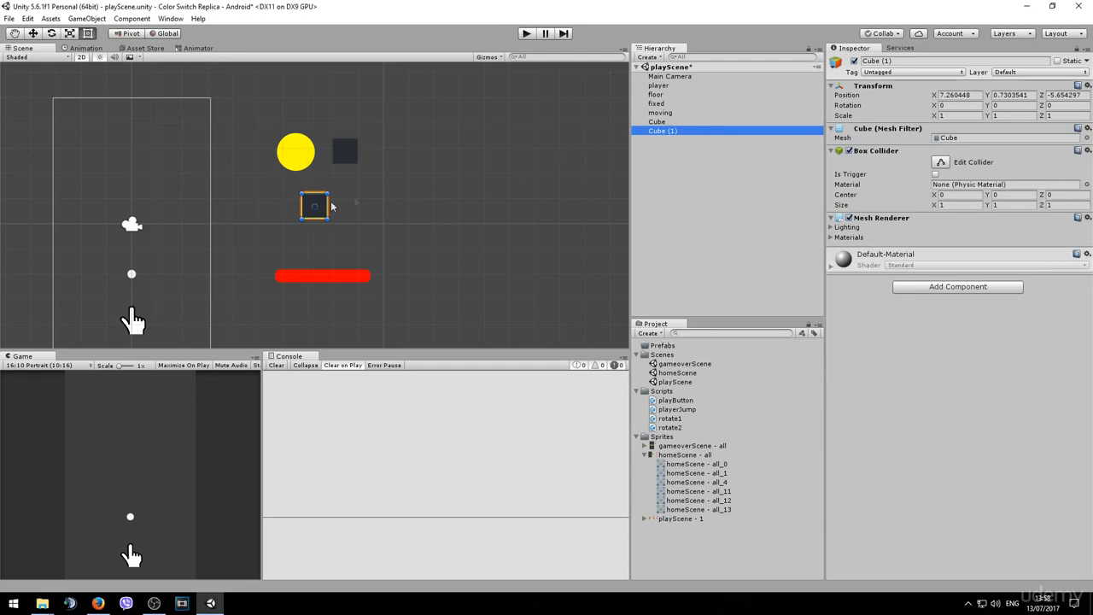
drag(327, 202, 394, 208)
Step: Move the wide cube below the red bar to about X 8.9, Y -3.54, and set its Z position to 0
click(32, 33)
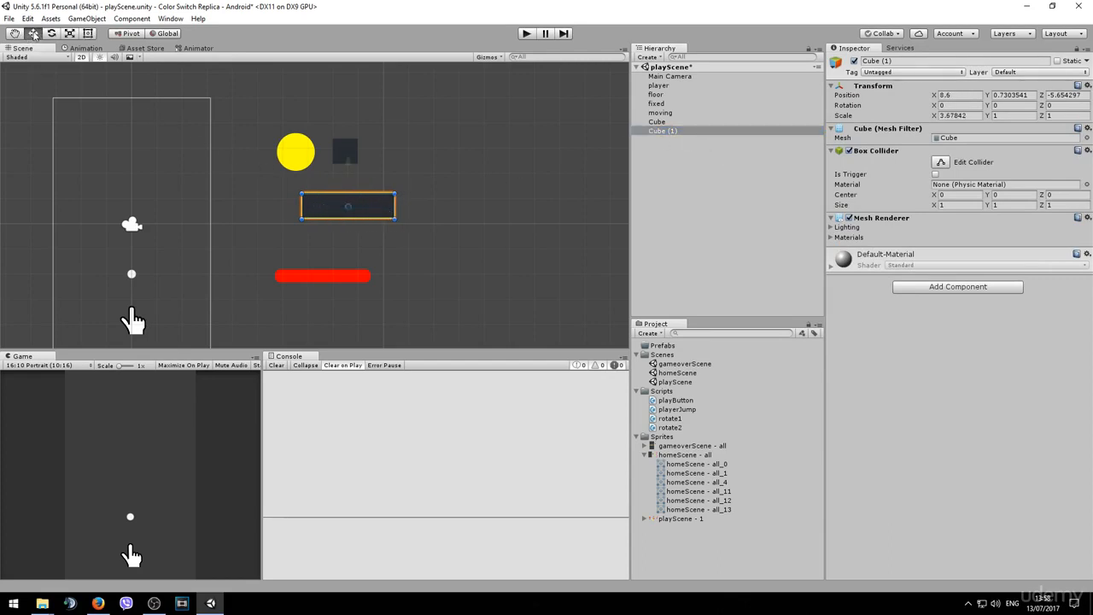
drag(347, 164, 358, 269)
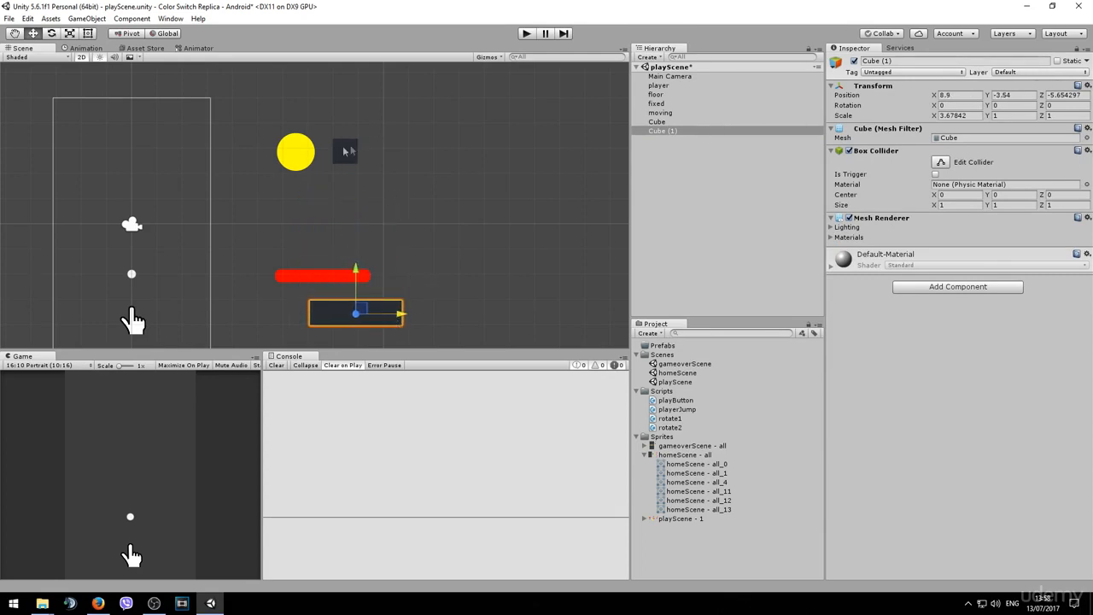
click(1063, 95)
text(0)
Step: Run and stop the scene to test the small cube against the wide cube, and delete both cubes
click(526, 33)
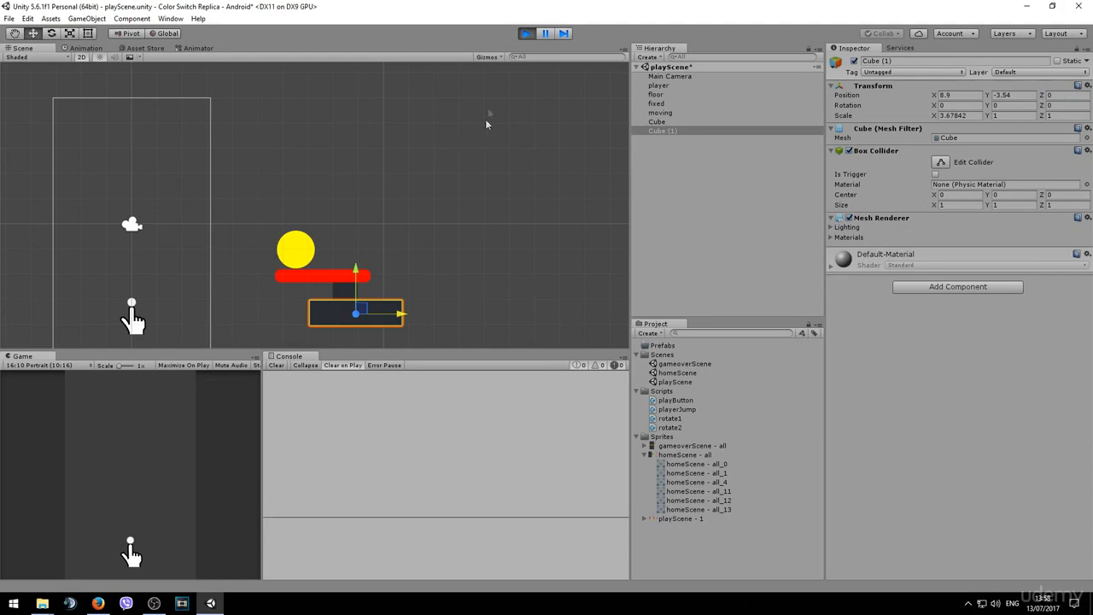
click(526, 33)
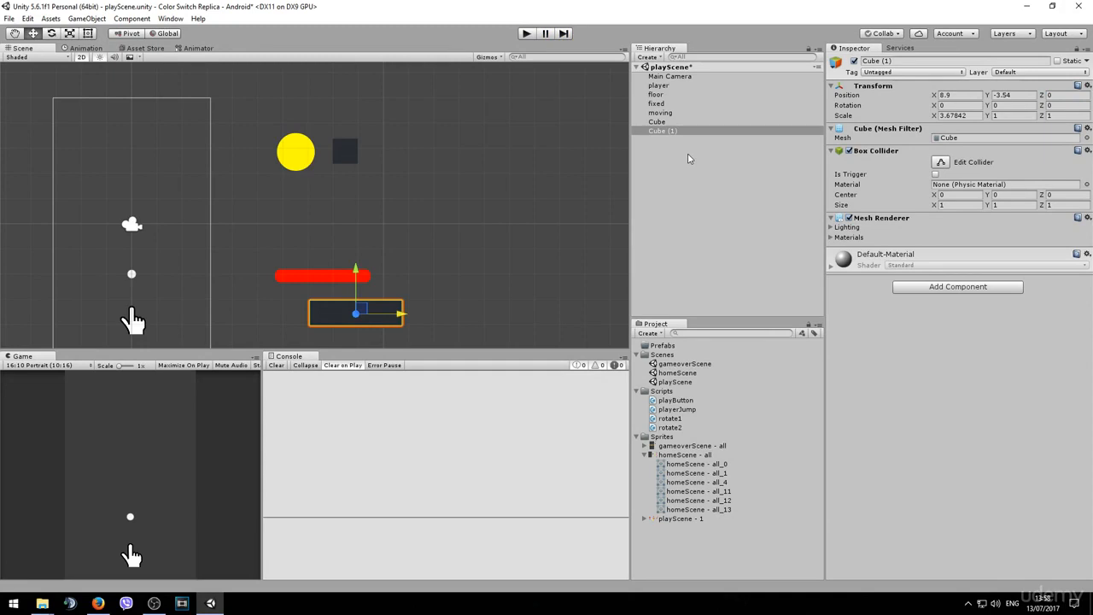
ctrl+click(664, 124)
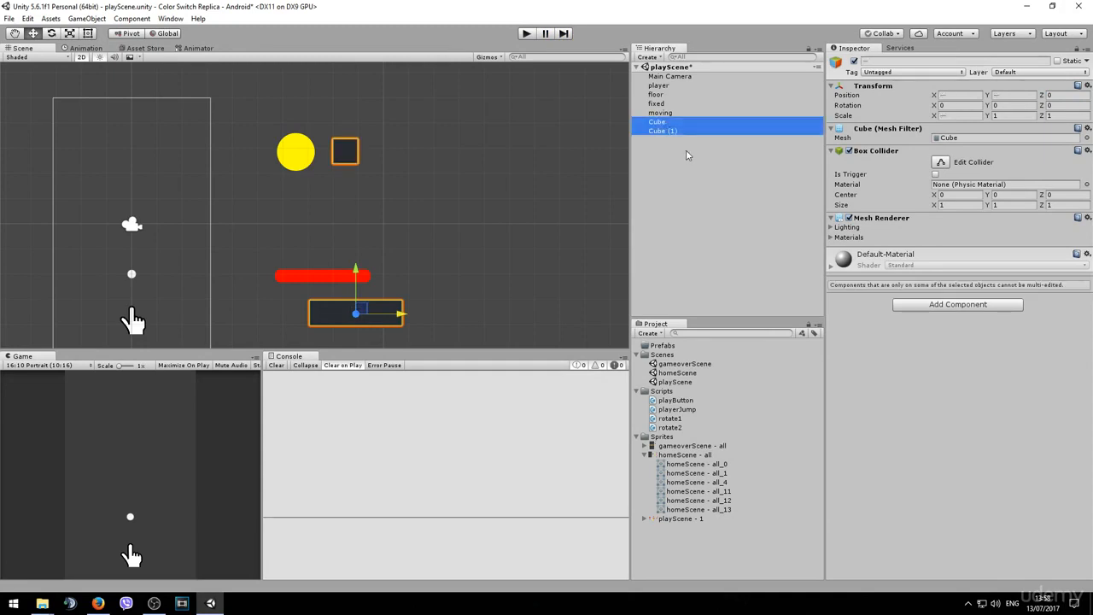
key(Delete)
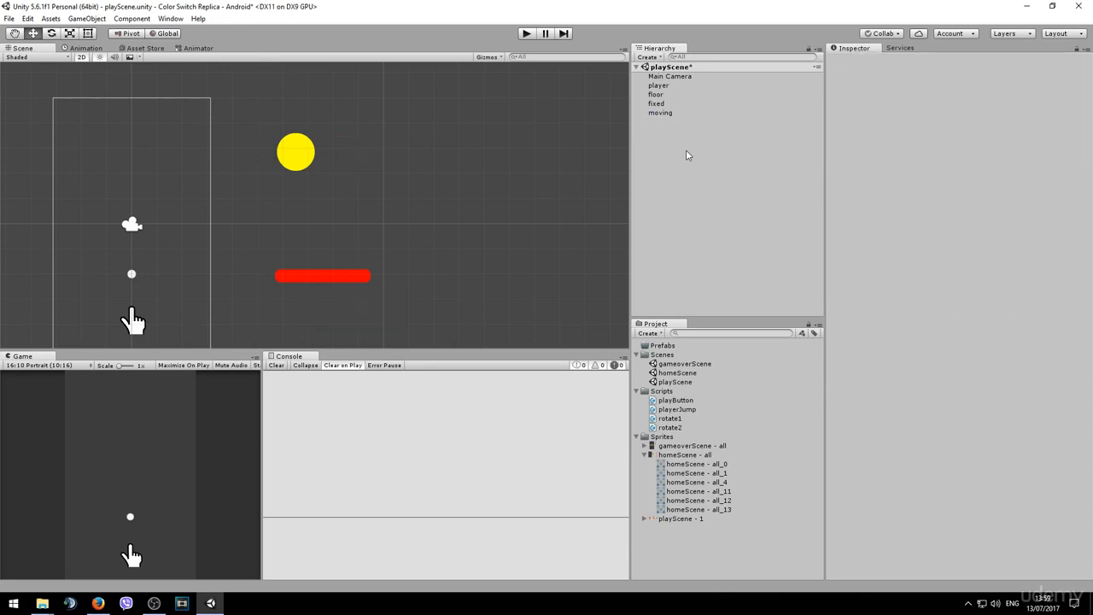
Step: Shift the moving circle over the red bar to about X 7.57, and enable Is Trigger on the bar's Box Collider 2D
click(662, 113)
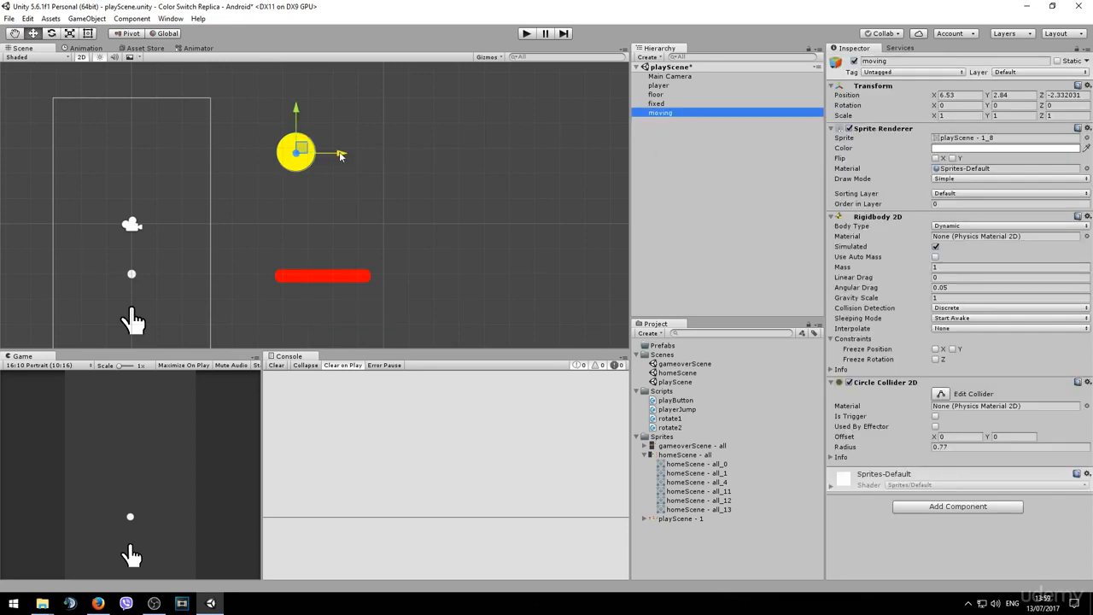
drag(341, 157, 367, 155)
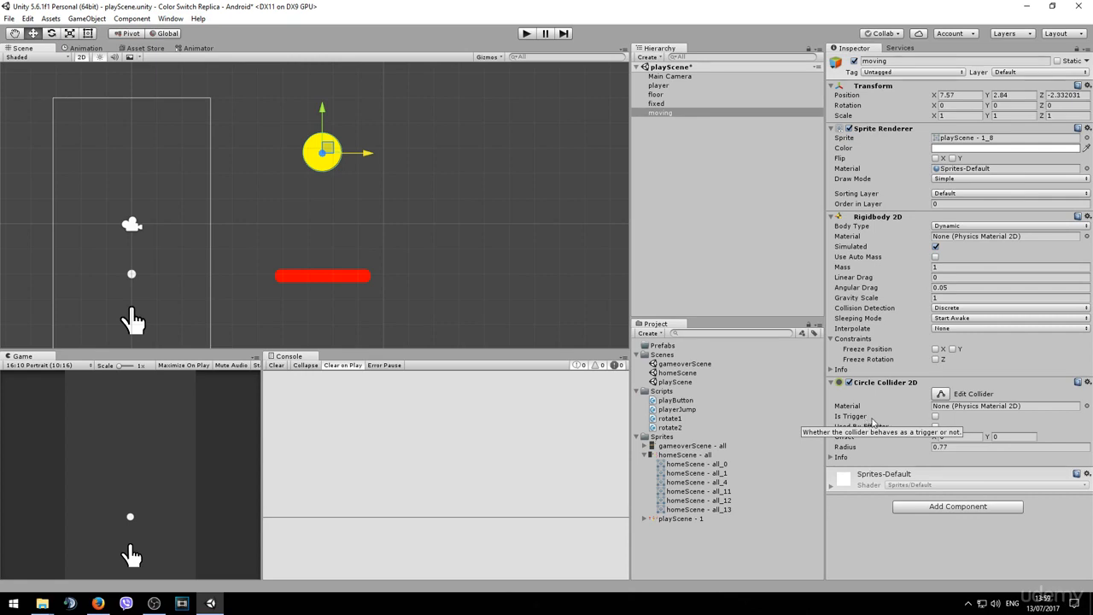
click(352, 282)
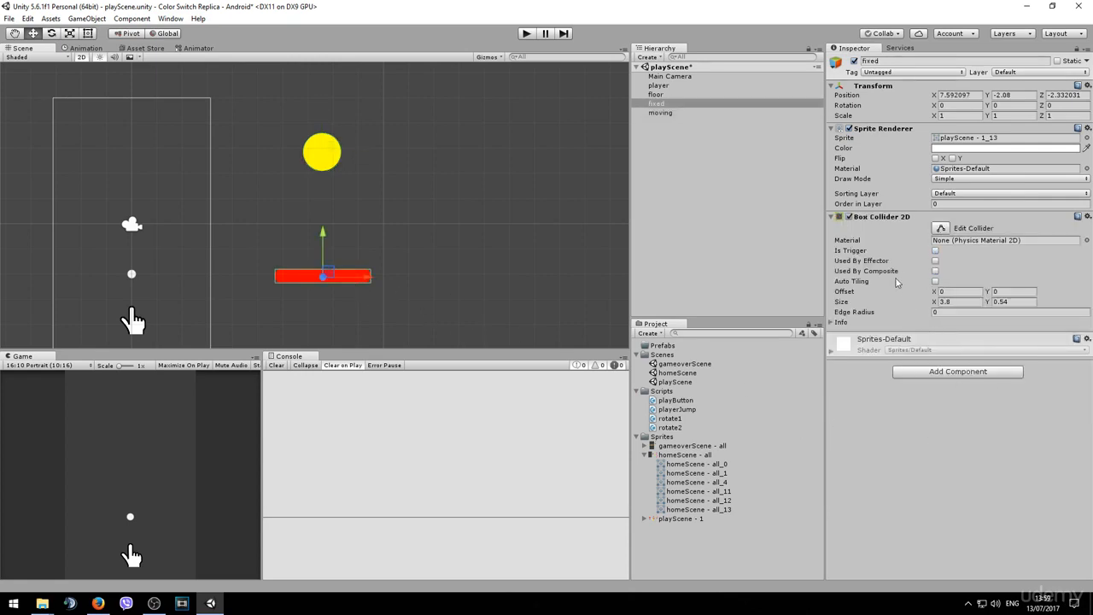
click(936, 251)
Step: Raise the moving circle to about Y 3.75, and run and stop the scene to test its fall onto the trigger bar
click(313, 164)
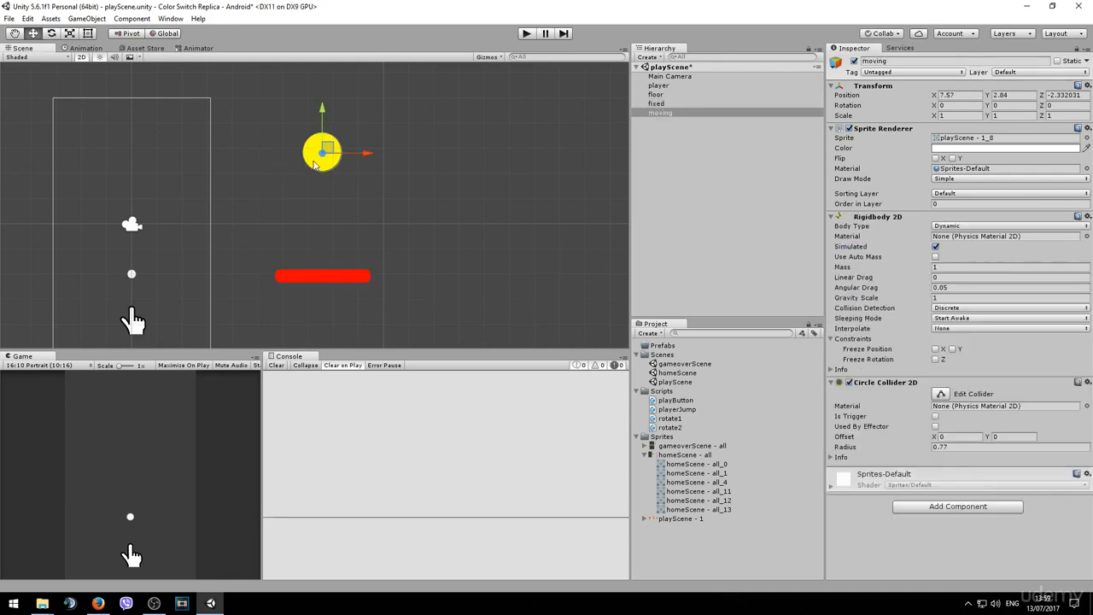
click(315, 275)
click(326, 157)
drag(323, 107, 326, 81)
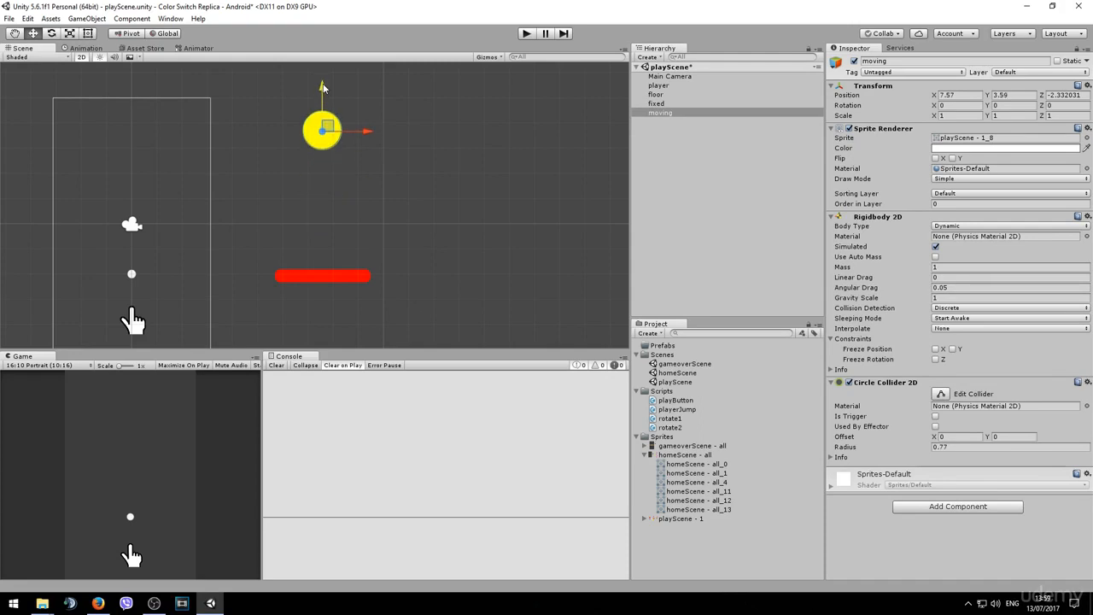
click(529, 34)
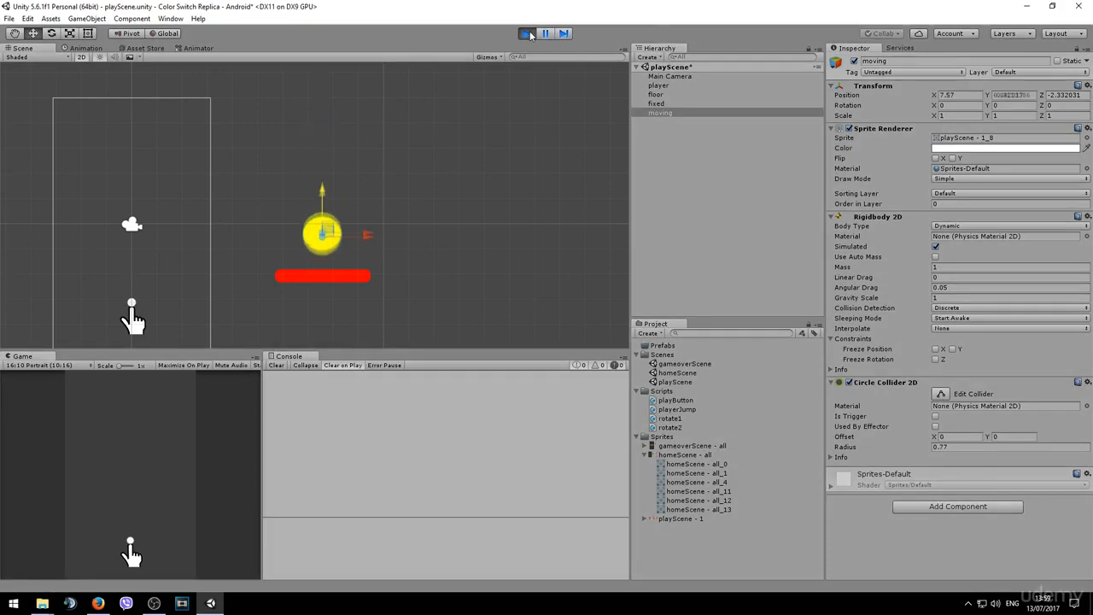
click(528, 33)
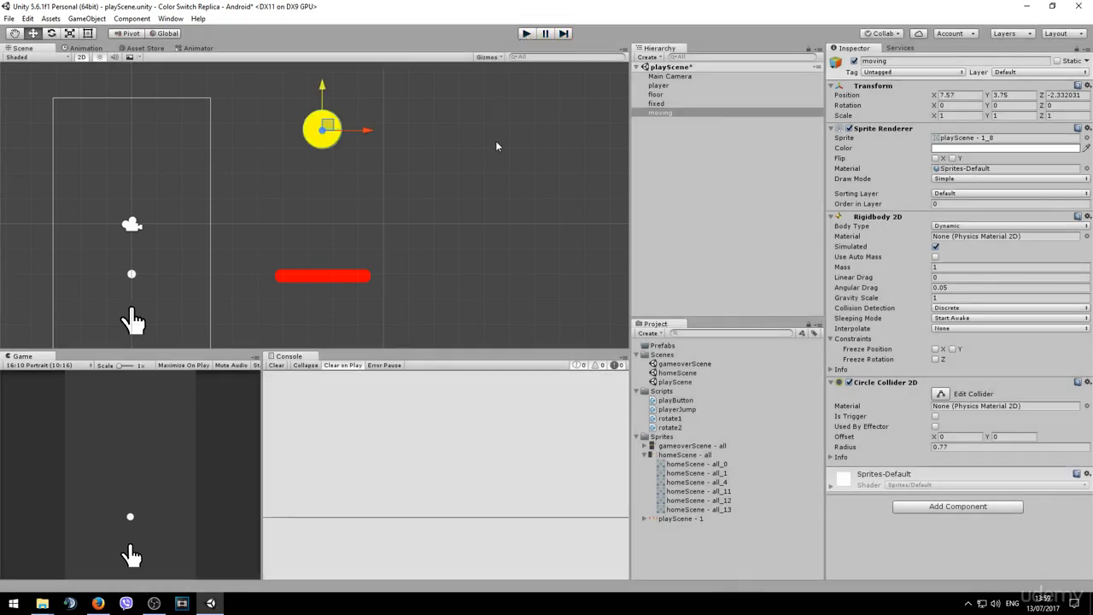
Step: Compare the Is Trigger settings on the red bar's and the moving circle's colliders
click(354, 276)
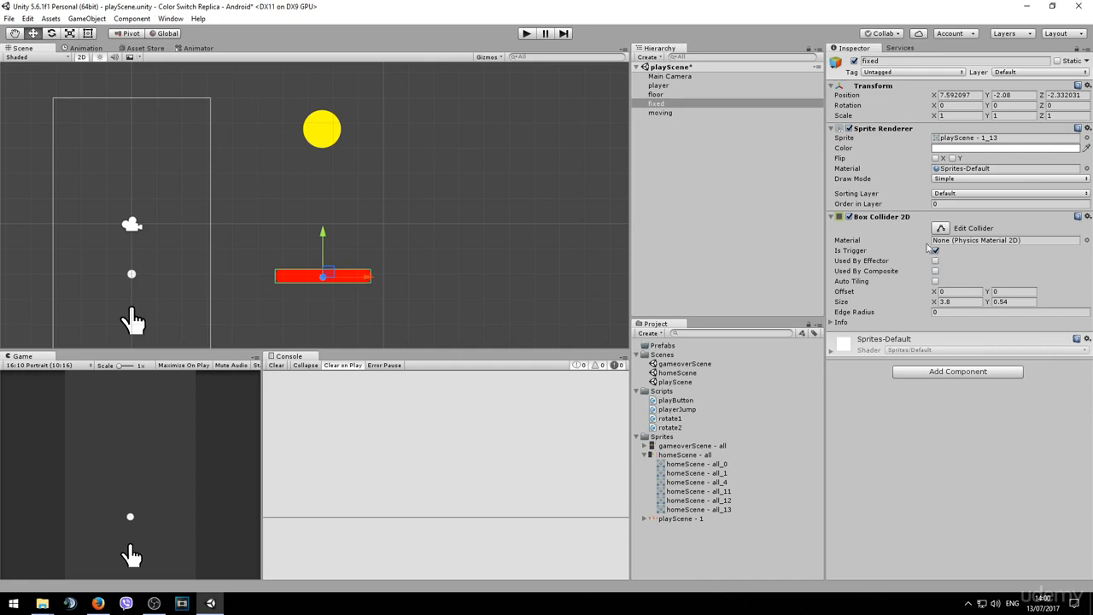
click(659, 112)
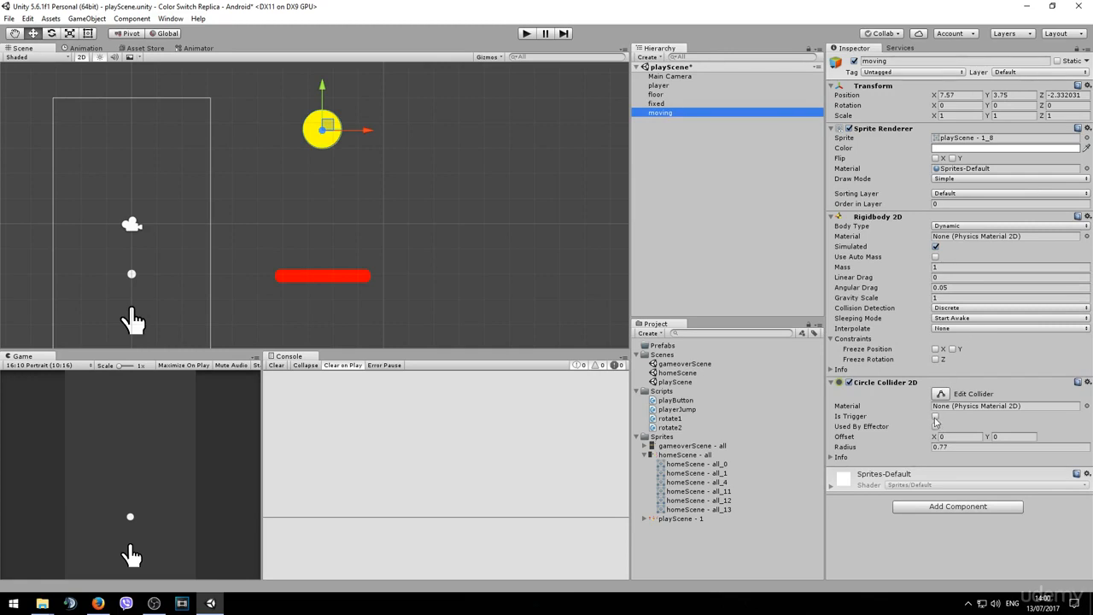
click(331, 278)
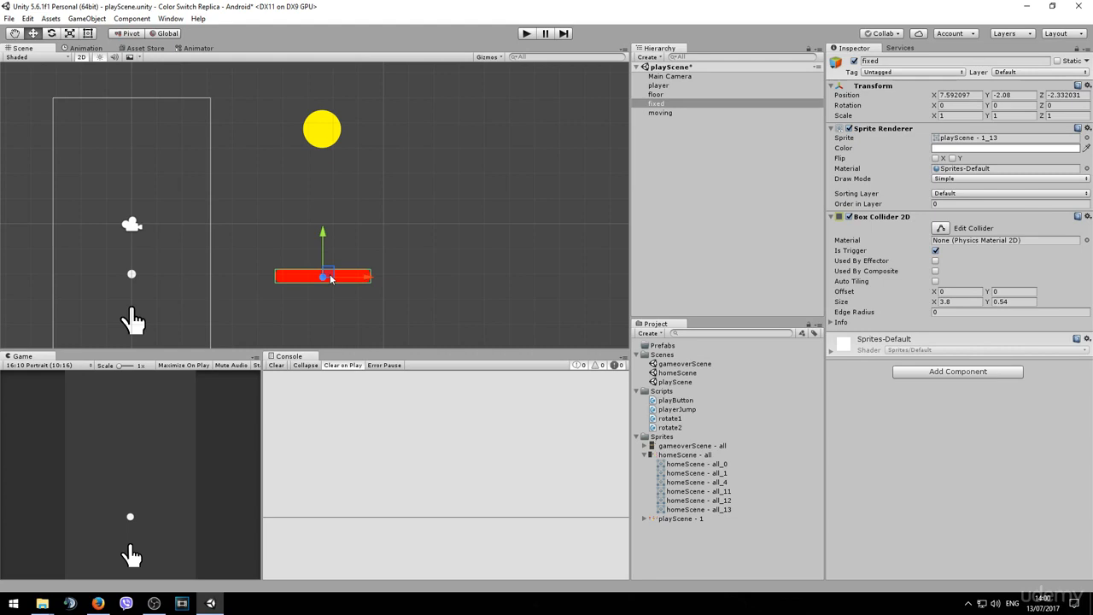
Step: Create a C# script named triggerDemonstration in the Scripts folder
right_click(663, 392)
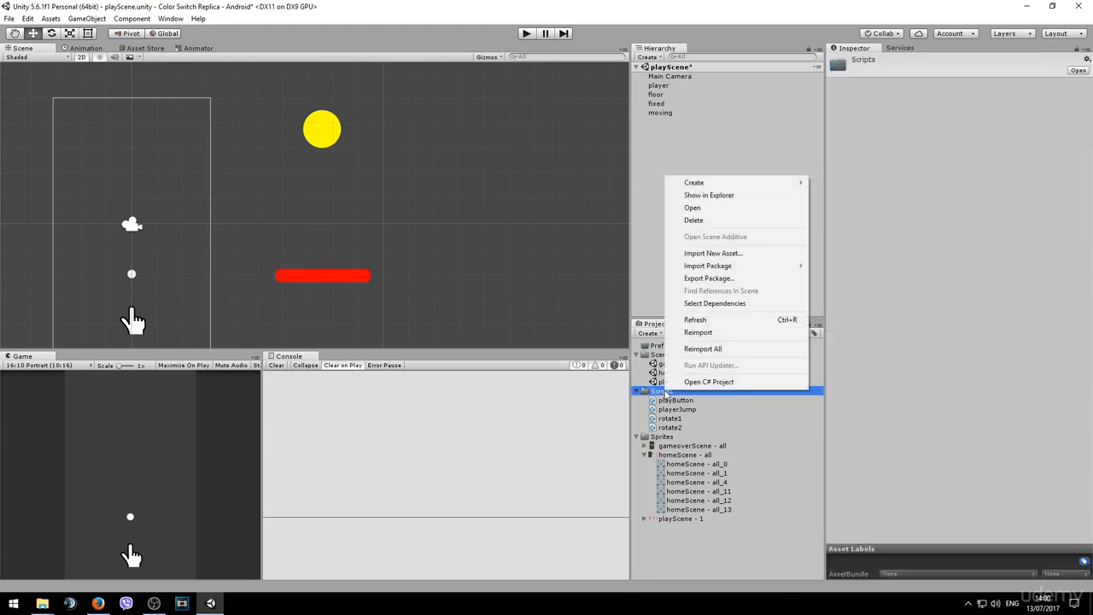
mouse_move(798, 183)
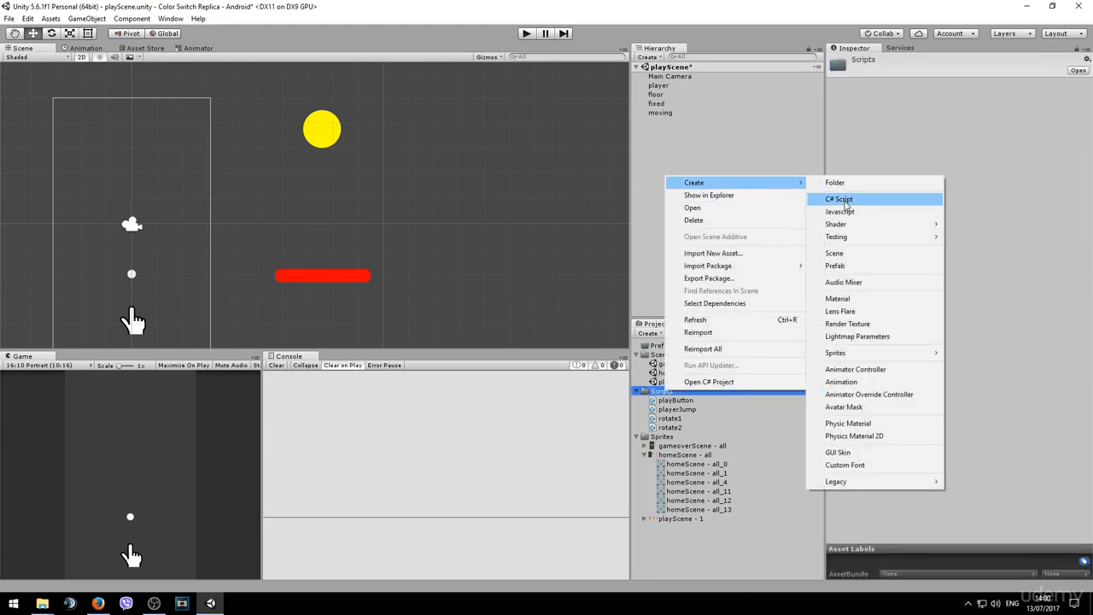
click(840, 199)
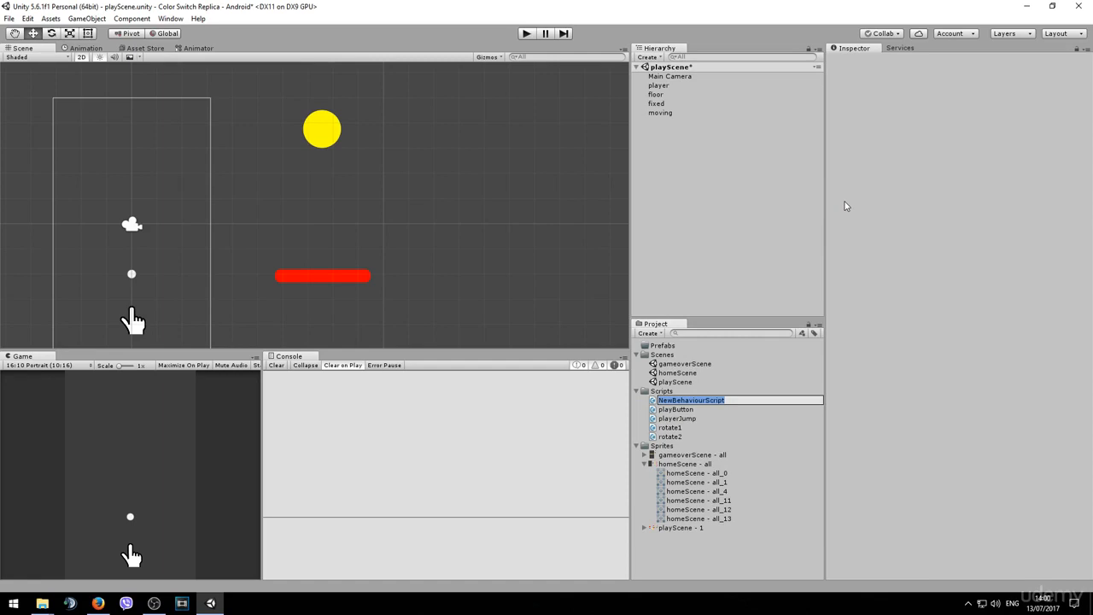
text(triggerDemonstration)
key(Return)
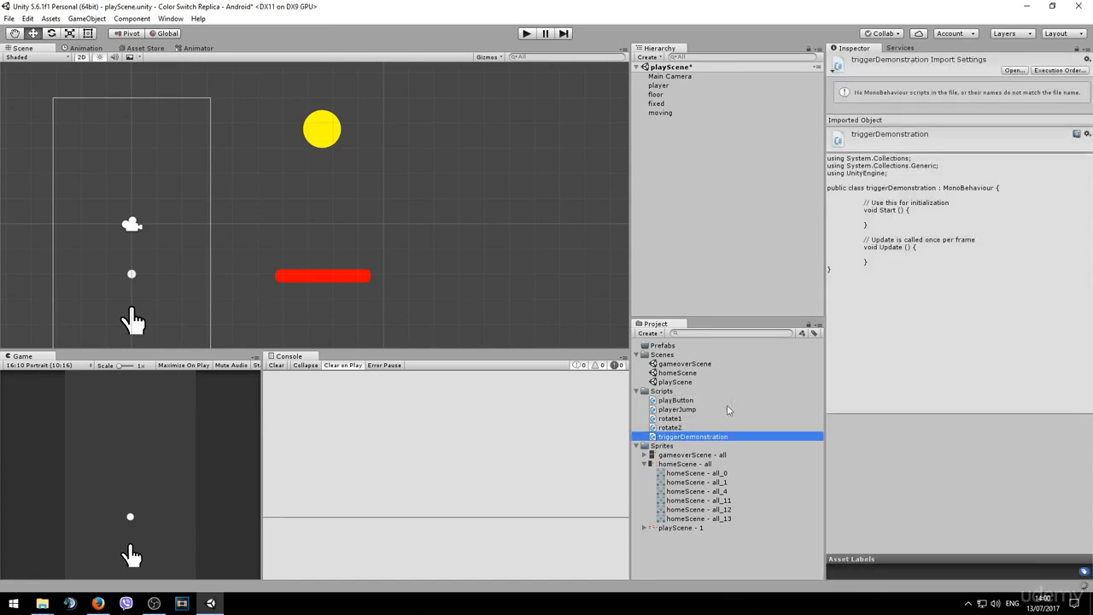
Step: Open the triggerDemonstration script in Visual Studio and delete its Start and Update methods, leaving blank lines in the class
double_click(706, 438)
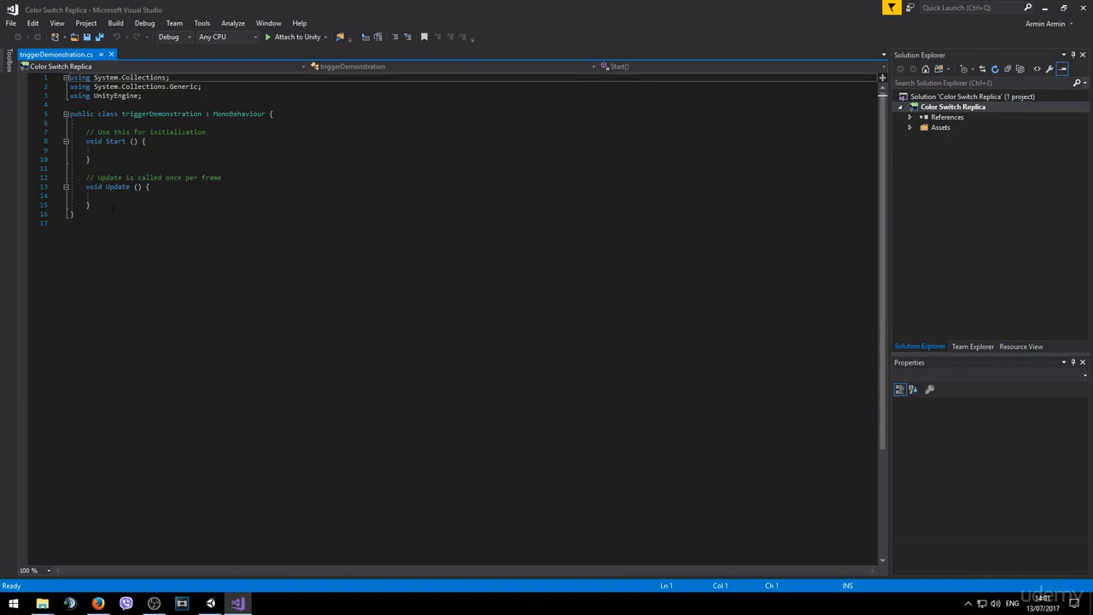
drag(113, 208, 110, 141)
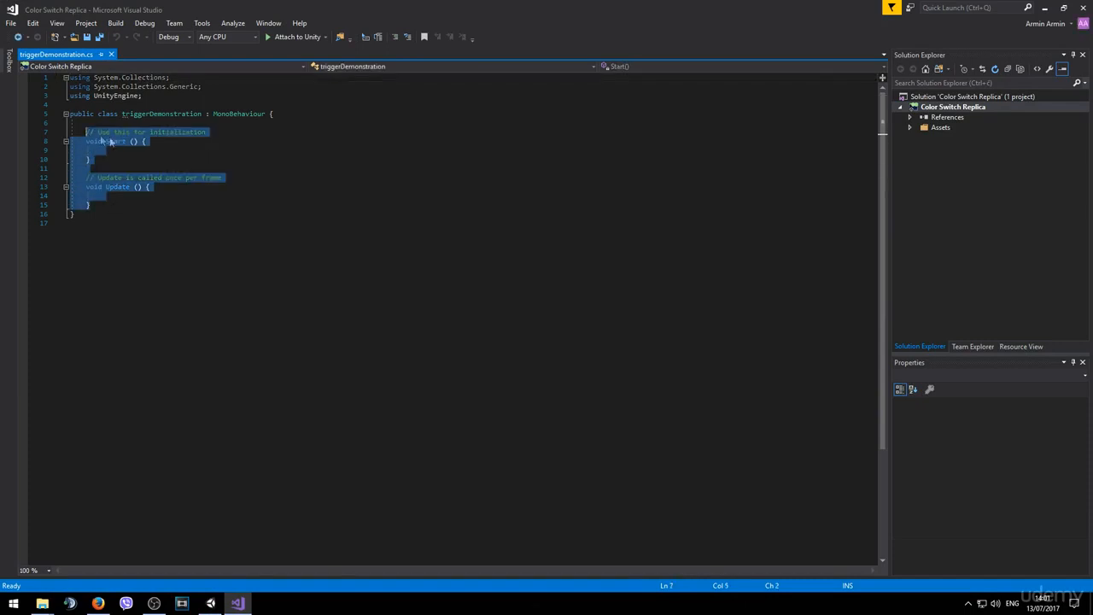
key(BackSpace)
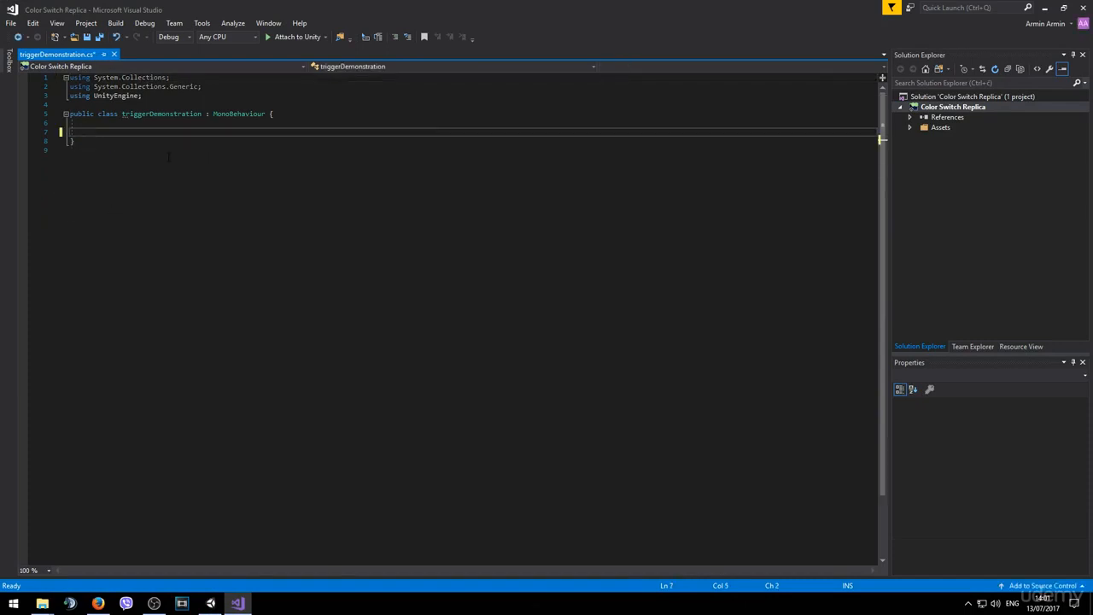
key(Return)
key(Up)
Step: Switch to Unity and raise the moving circle above the red bar to about Y 3.84
click(210, 603)
click(658, 105)
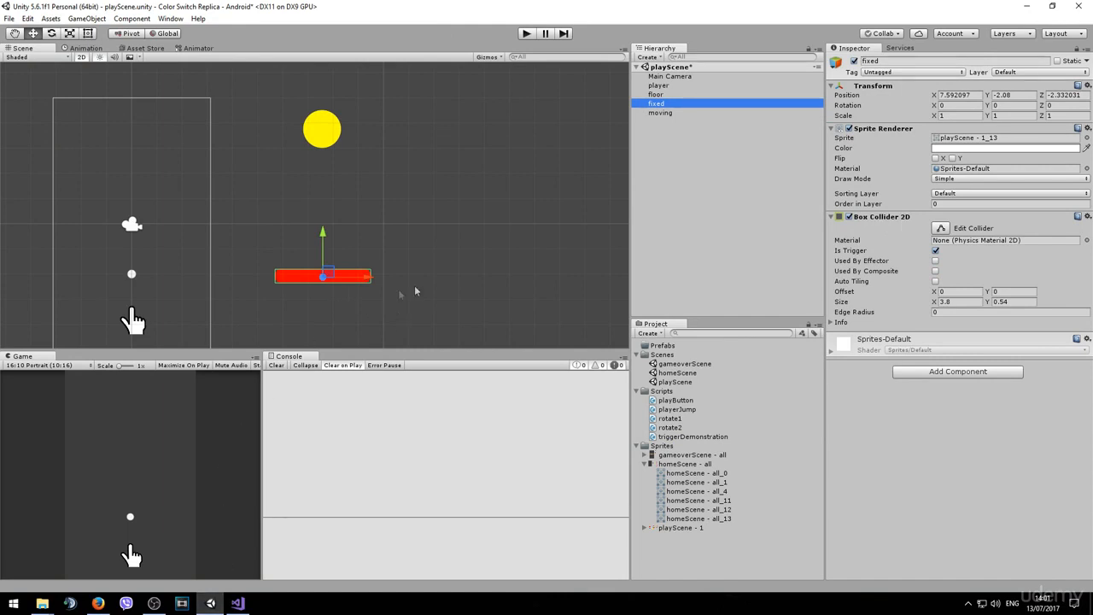
click(663, 115)
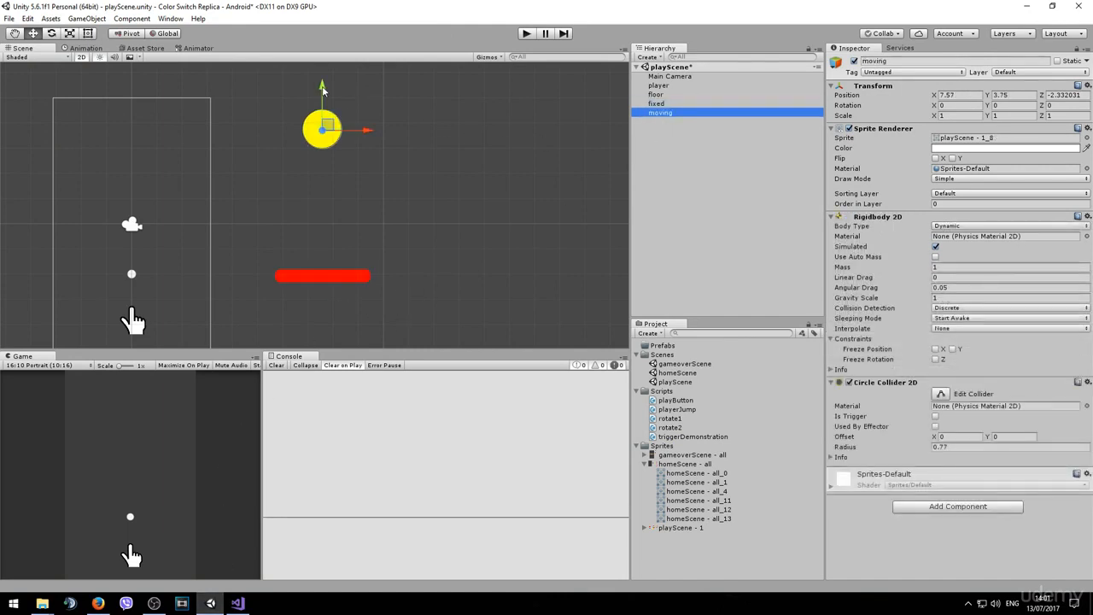
mouse_move(322, 88)
mouse_down()
mouse_move(333, 259)
mouse_move(322, 68)
mouse_move(322, 82)
mouse_up()
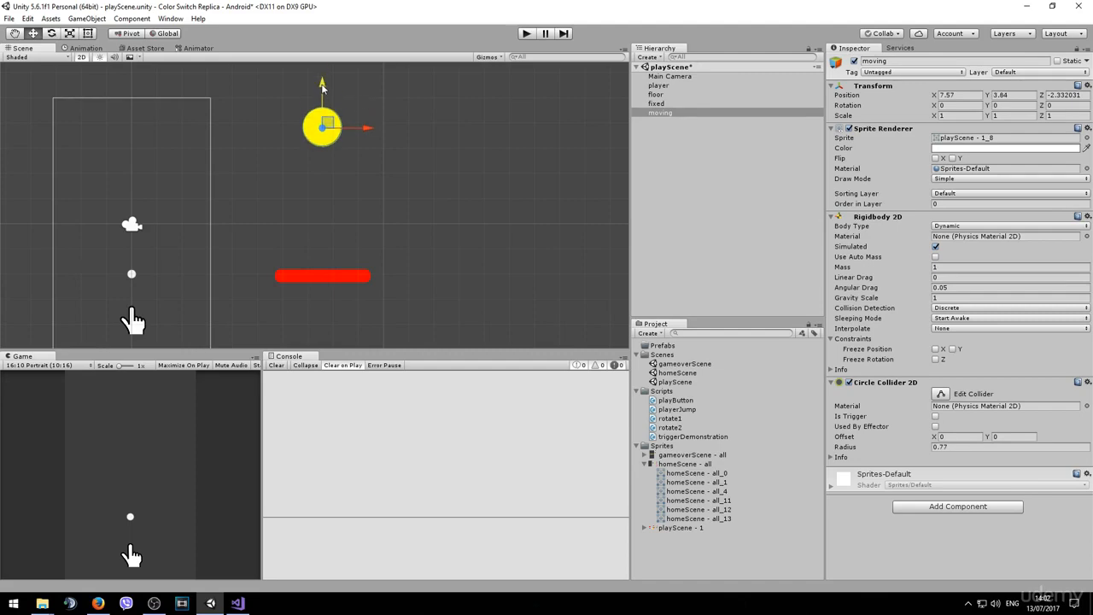
Step: Switch to Visual Studio and add an OnTriggerEnter2D method to the triggerDemonstration class
click(237, 603)
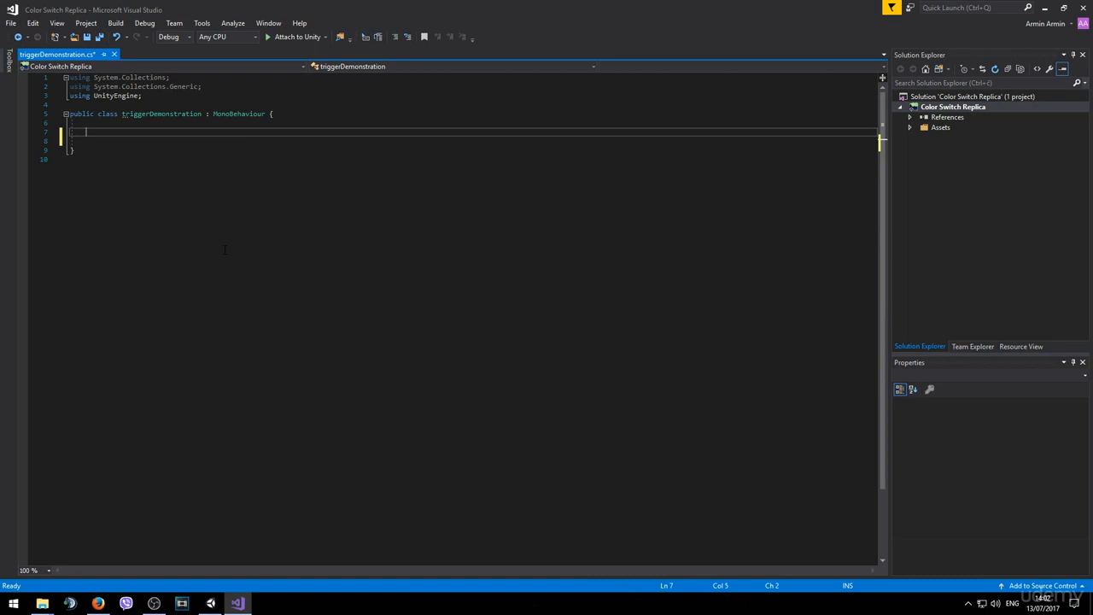
text(ntri)
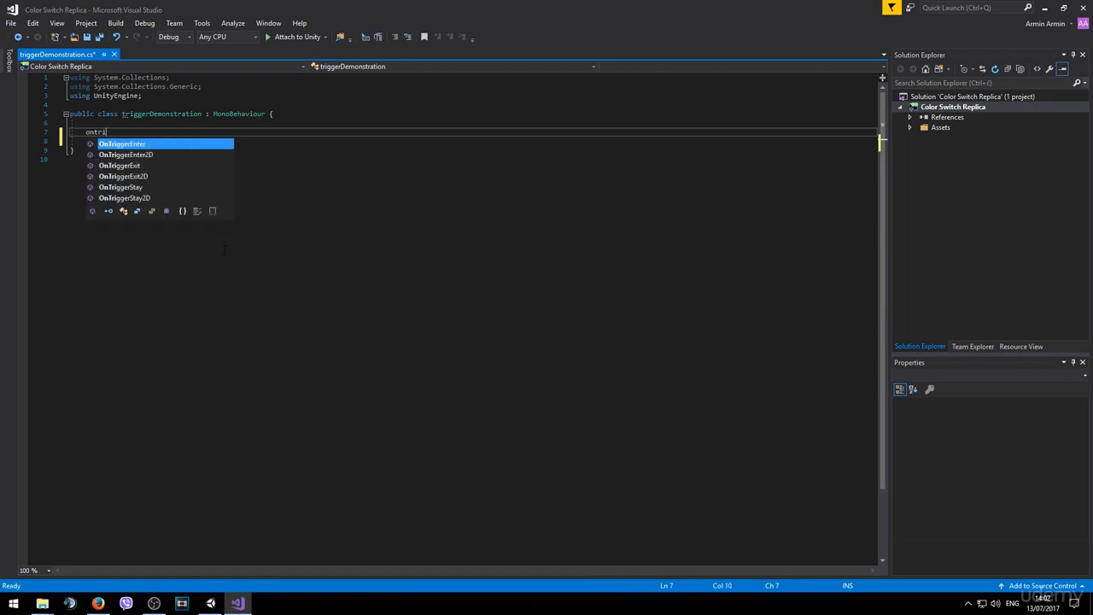
text(ggerEnt)
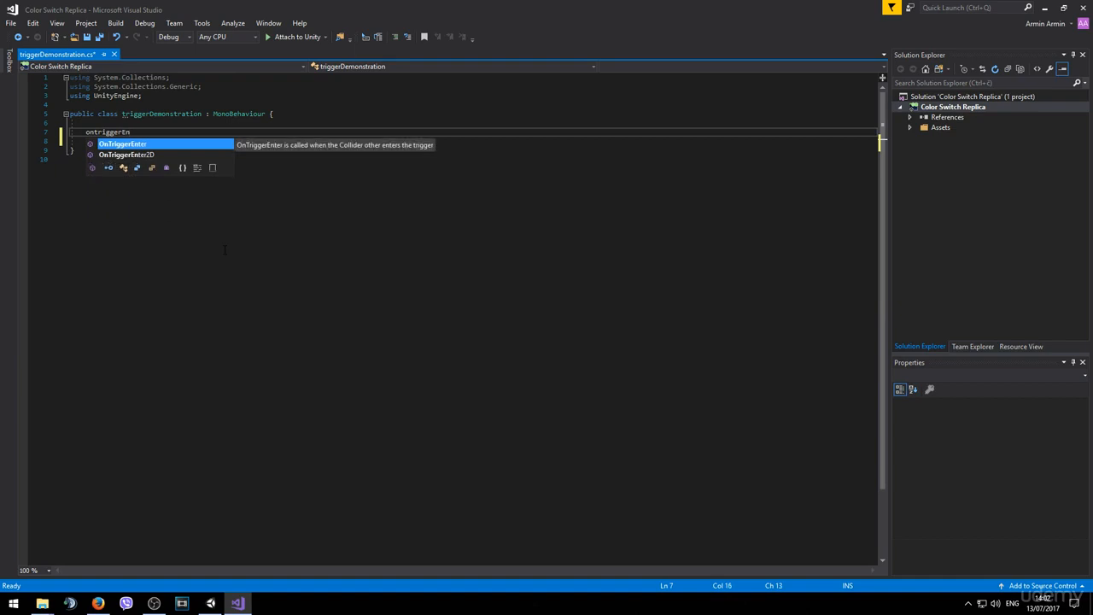
key(Down)
key(Tab)
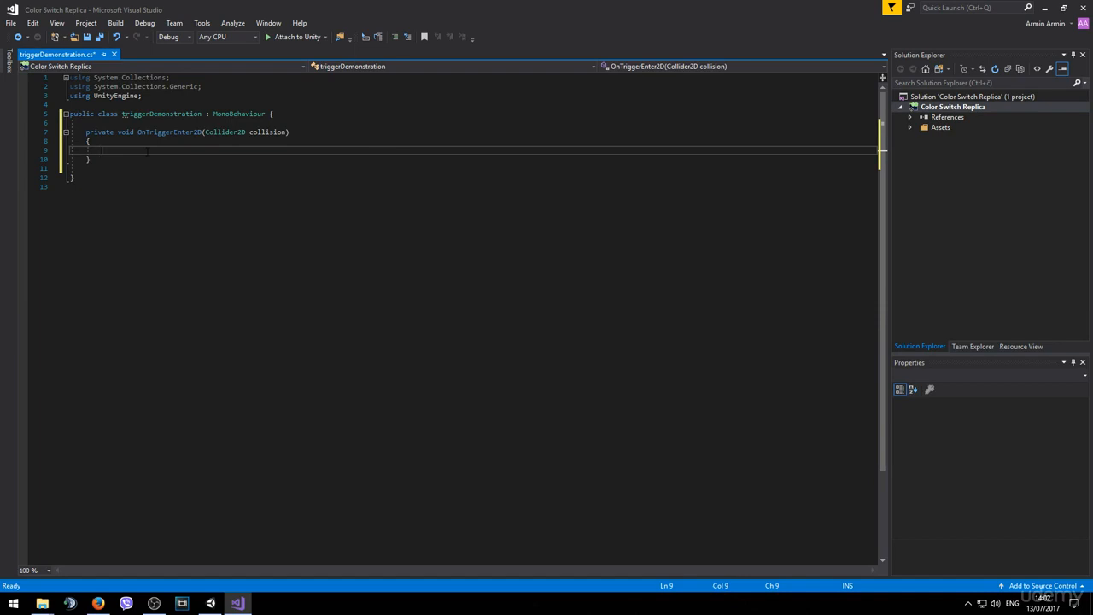
Step: Log "The object has entered the trigger" with Debug.Log inside OnTriggerEnter2D and save the script
key(ctrl+space)
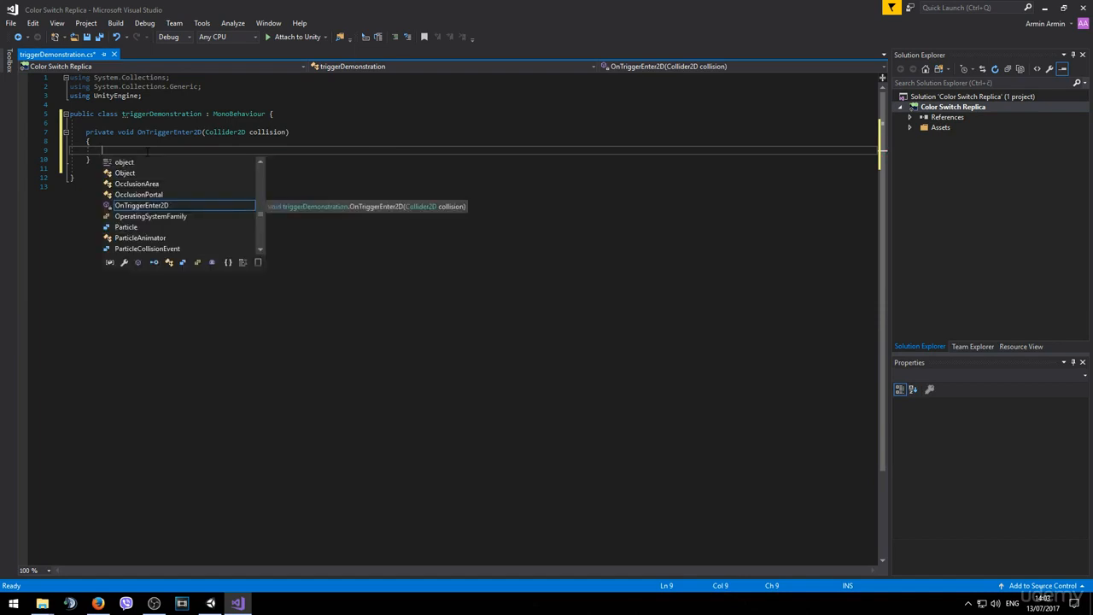
text(Debu)
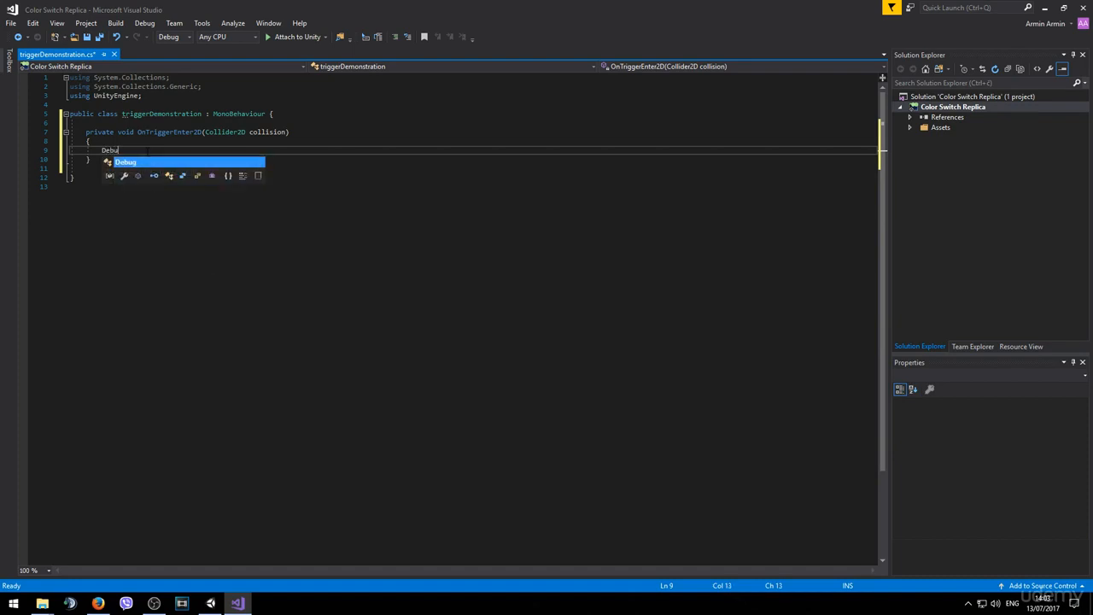
text(g.log)
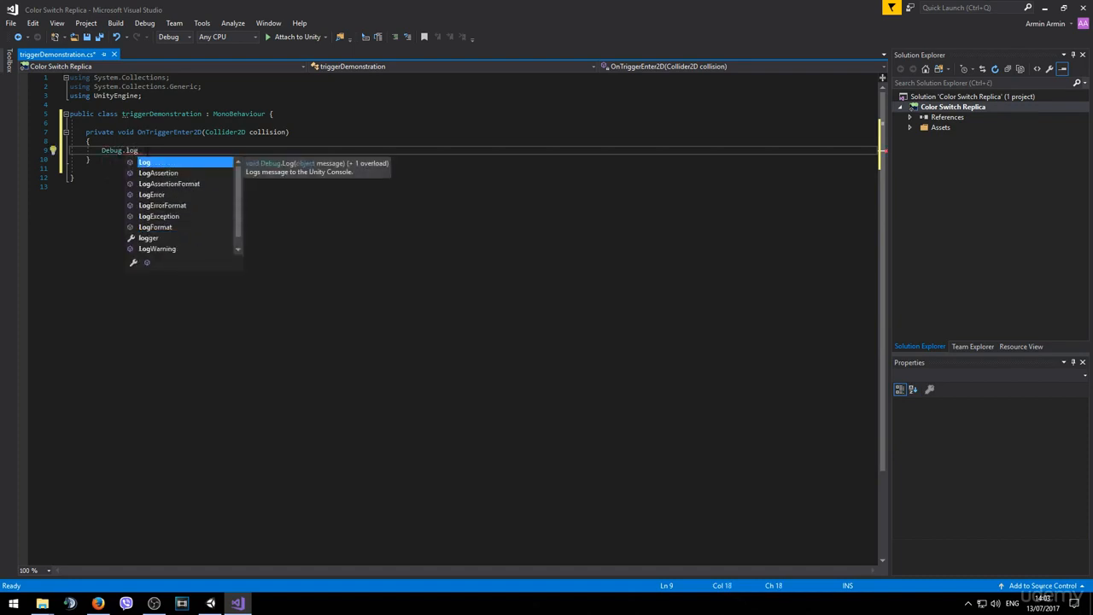
key(Tab)
text((")
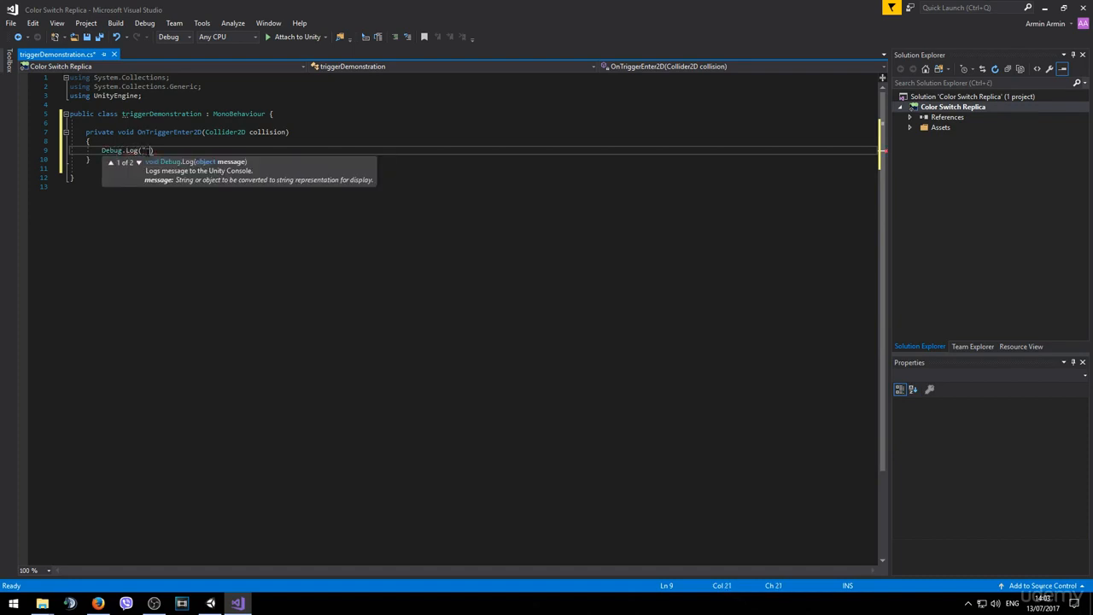
key(BackSpace)
text(The object has entered the trigger"))
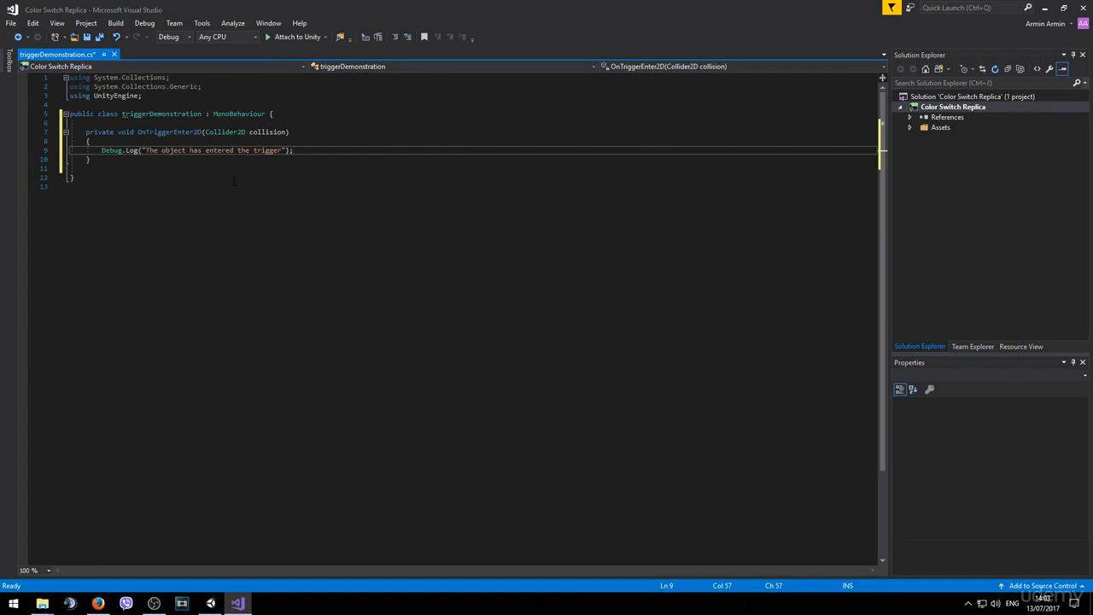
key(ctrl+s)
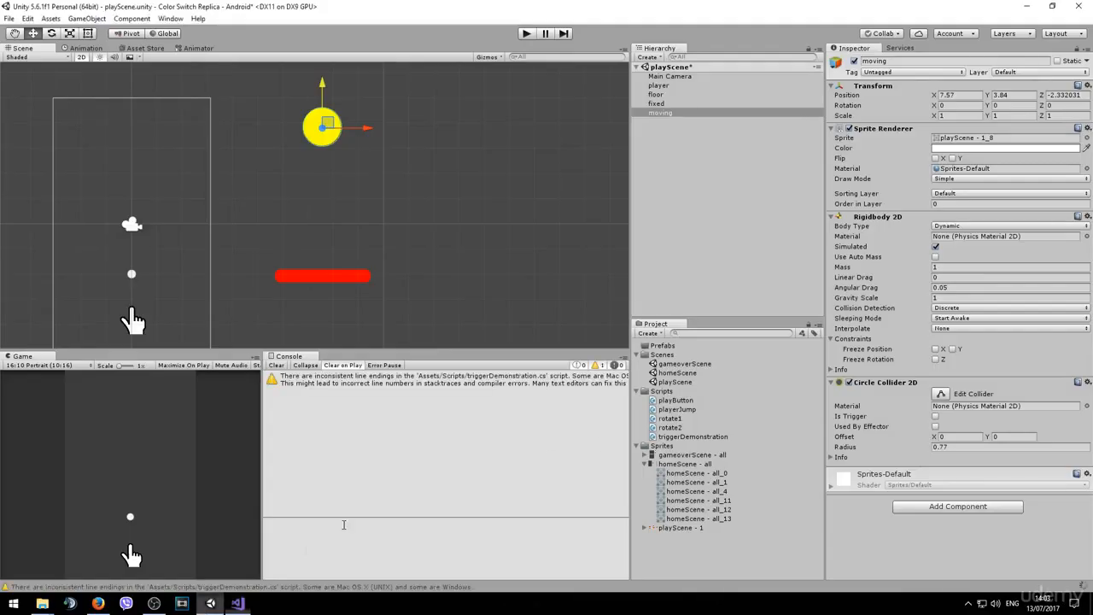
Step: Switch to Unity and attach the triggerDemonstration script to the fixed red bar
click(210, 603)
click(692, 437)
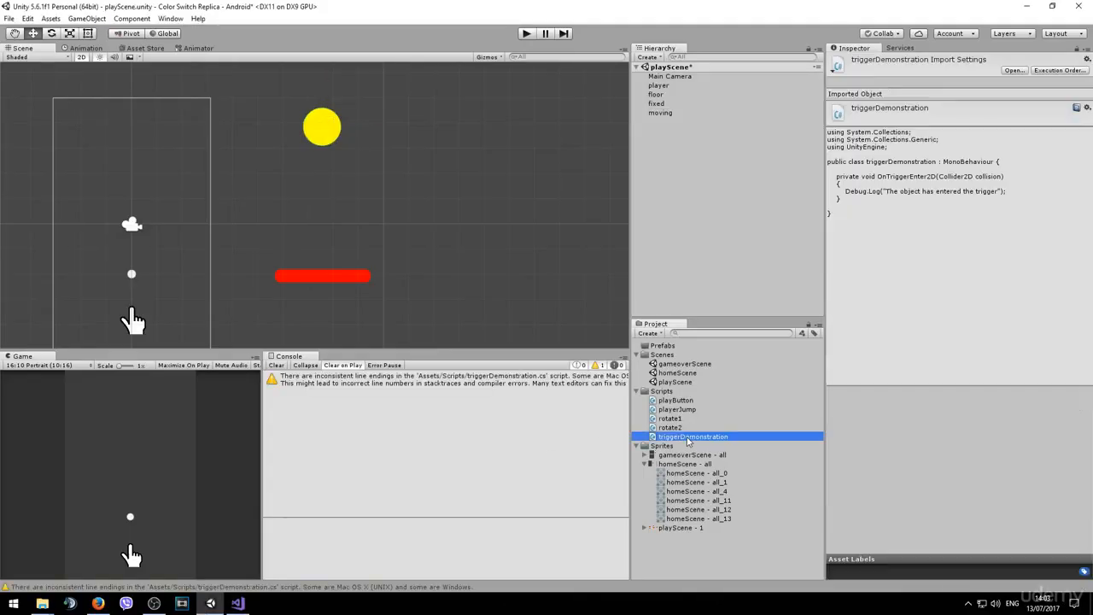
click(658, 104)
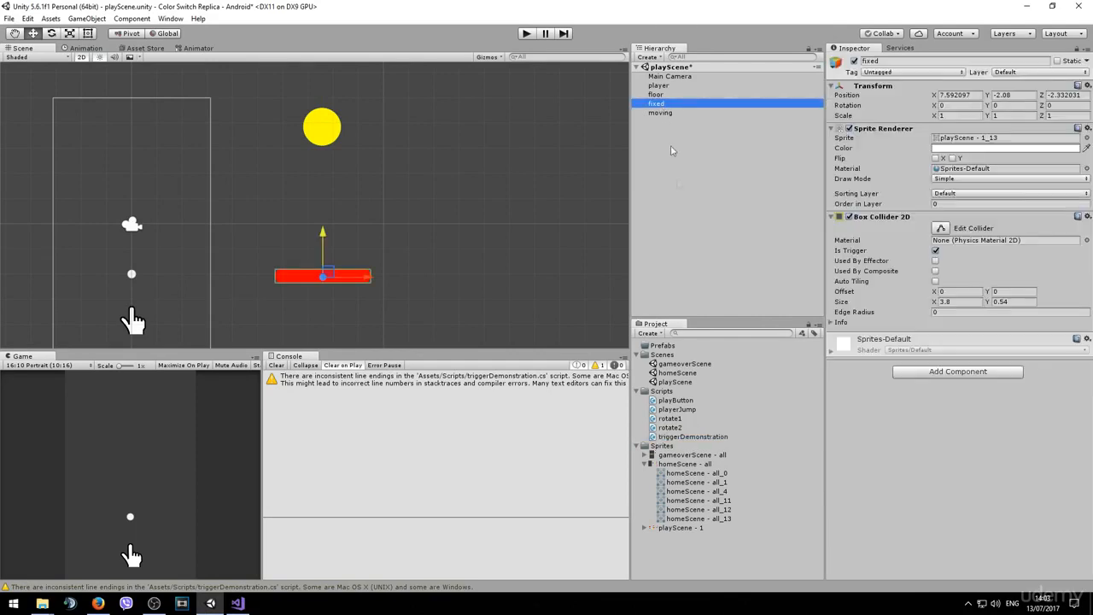
drag(692, 439, 895, 414)
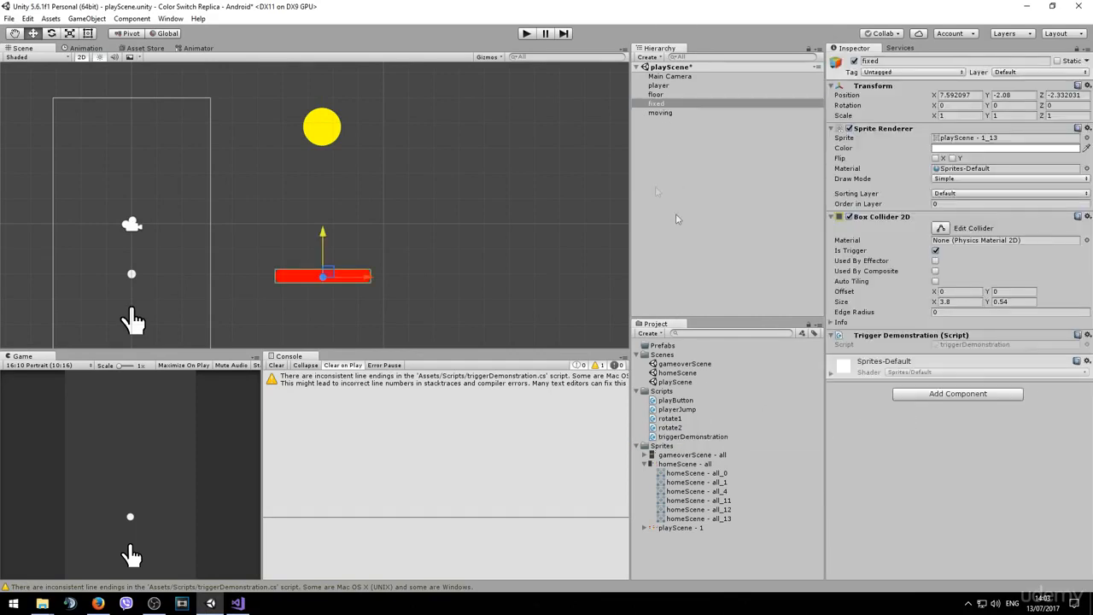
Step: Run and stop the scene to test the trigger script, and inspect the logged message in the console
click(526, 34)
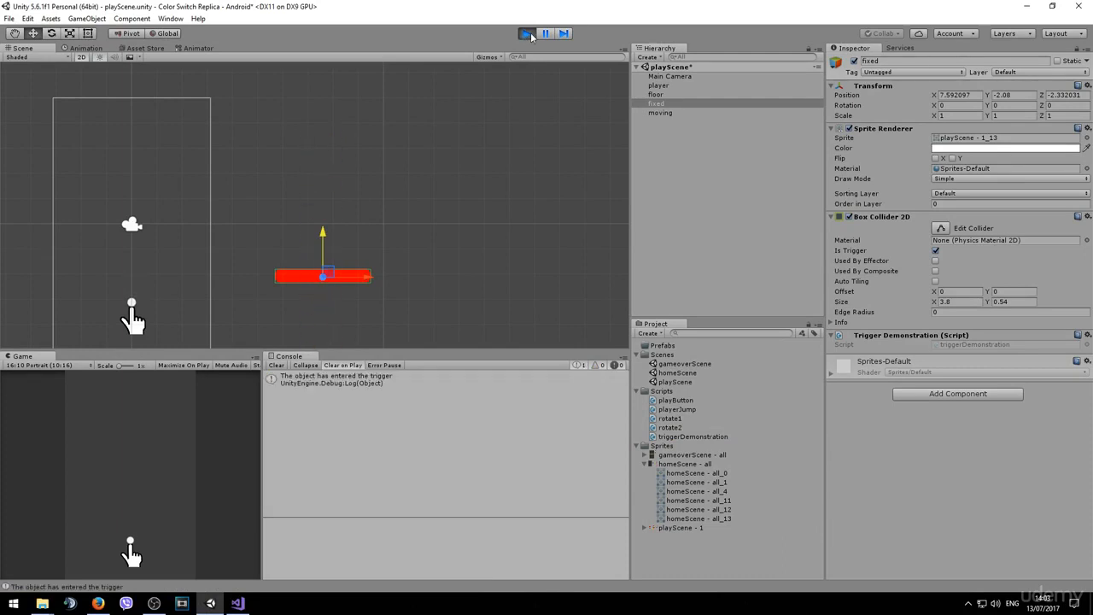
click(527, 33)
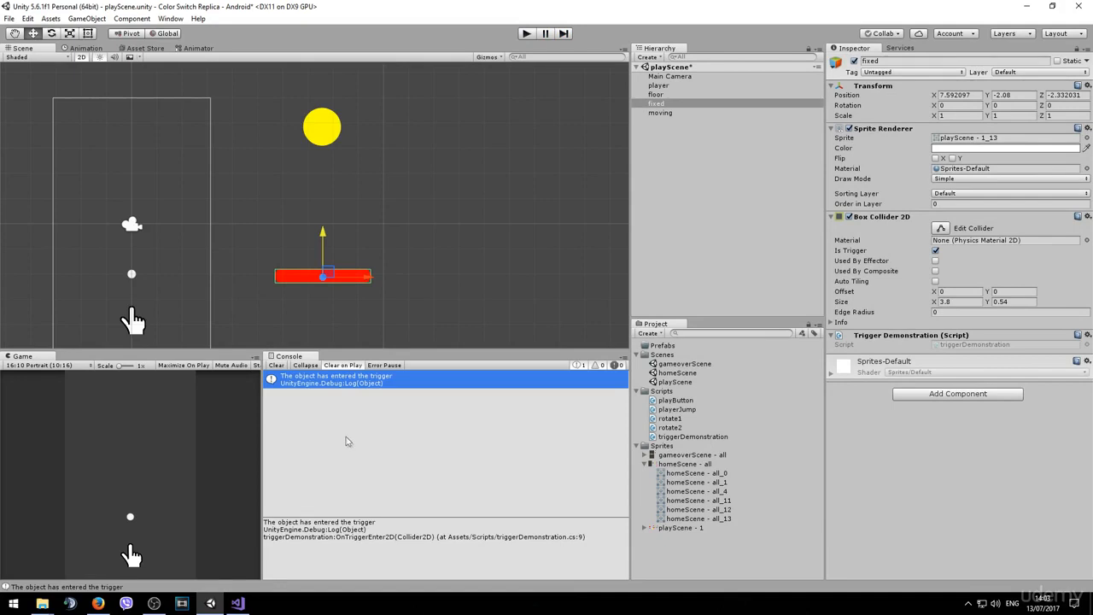
double_click(378, 383)
Step: Switch to Visual Studio and add an OnTriggerExit2D method below OnTriggerEnter2D
click(239, 604)
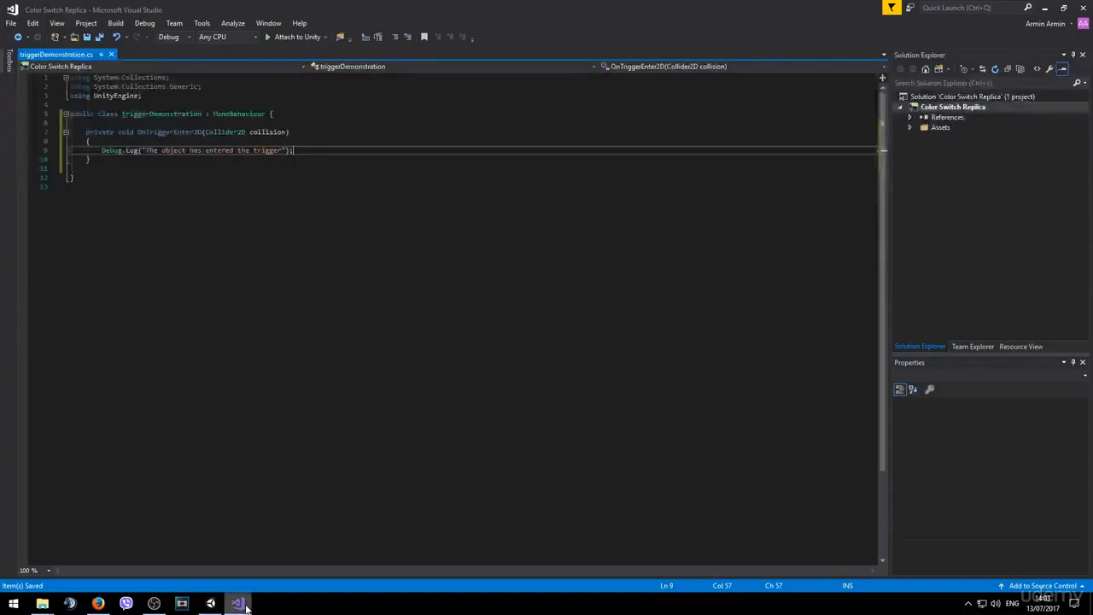
click(132, 168)
key(Return)
key(Return)
key(Up)
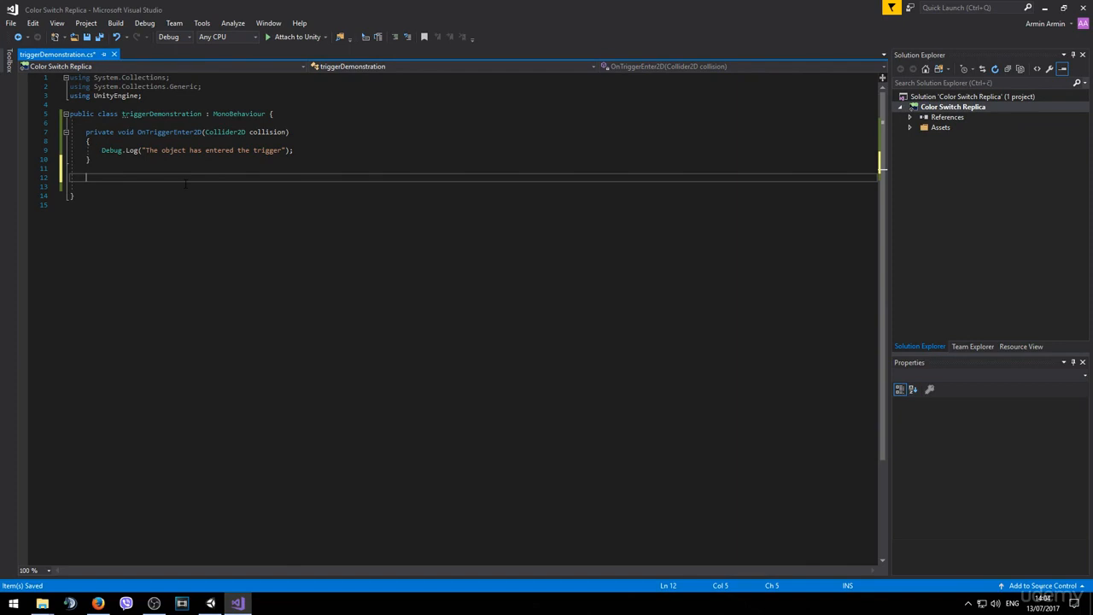
text(ontrigge)
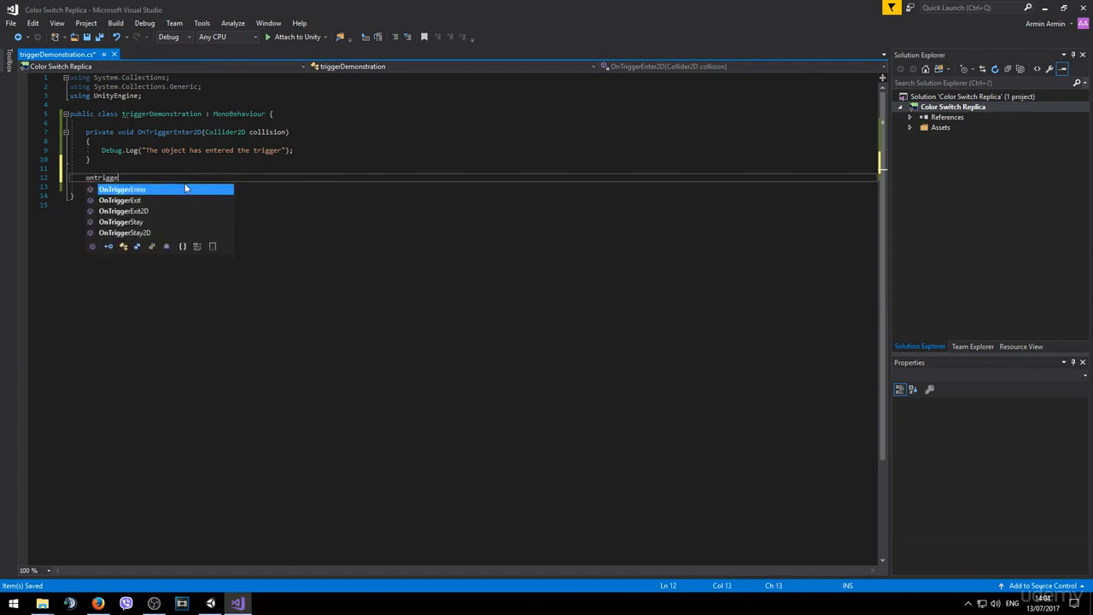
text(rexi)
key(Down)
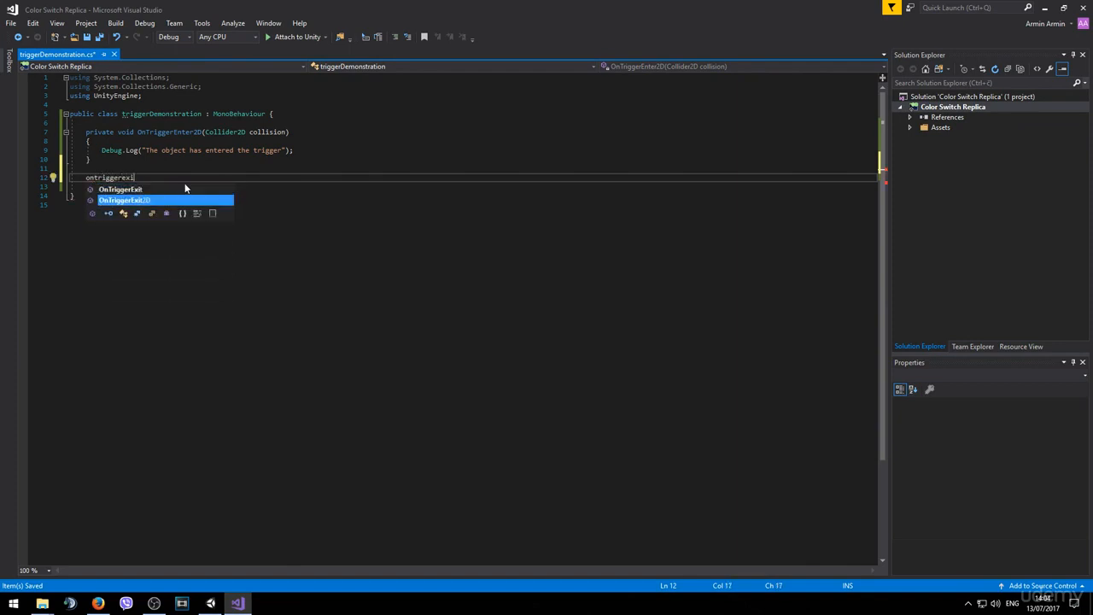
key(Return)
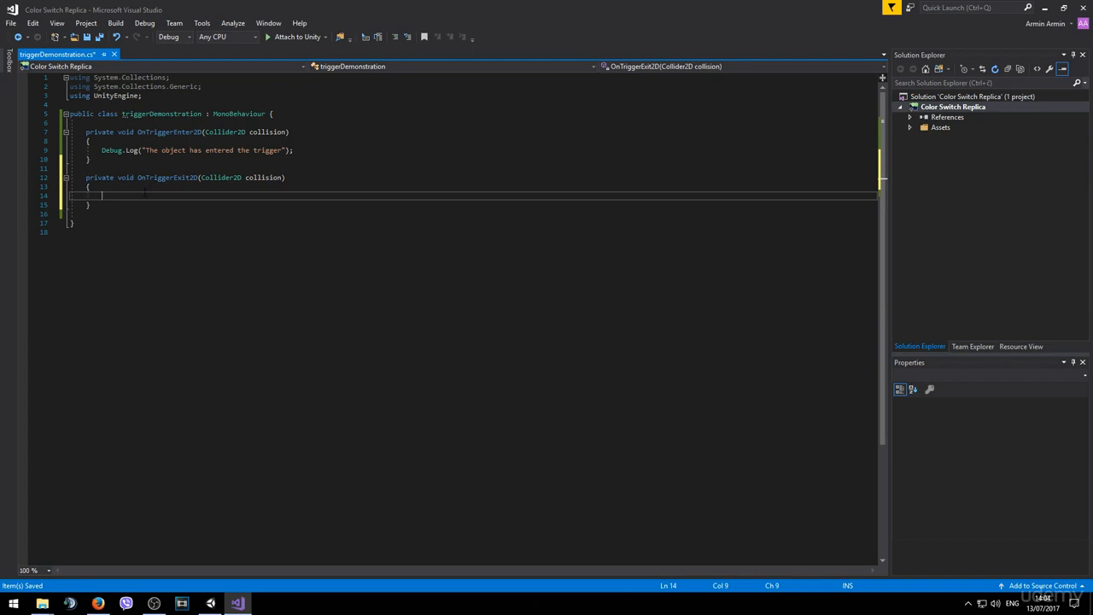
Step: Log "The object has LEFT the trigger" with Debug.Log inside OnTriggerExit2D and save the script
click(108, 205)
drag(105, 205, 86, 186)
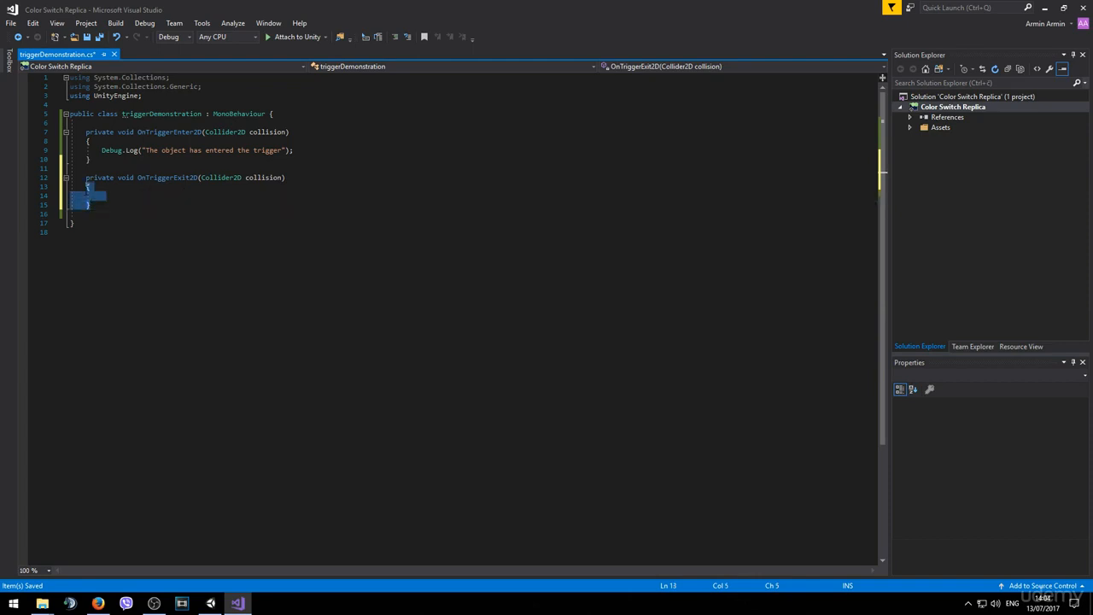
click(112, 195)
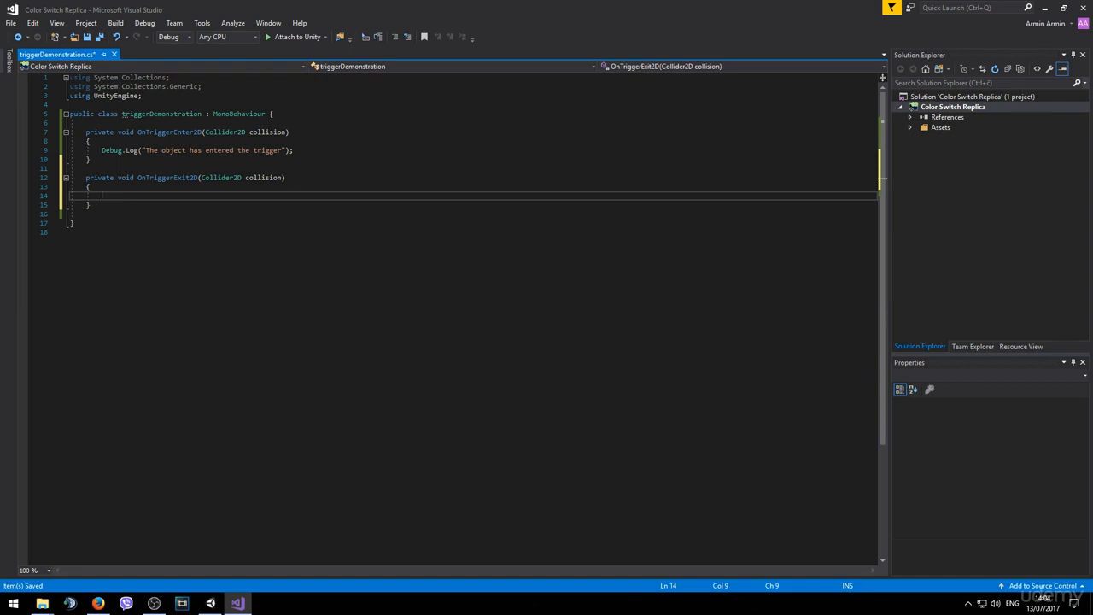
drag(293, 150, 104, 153)
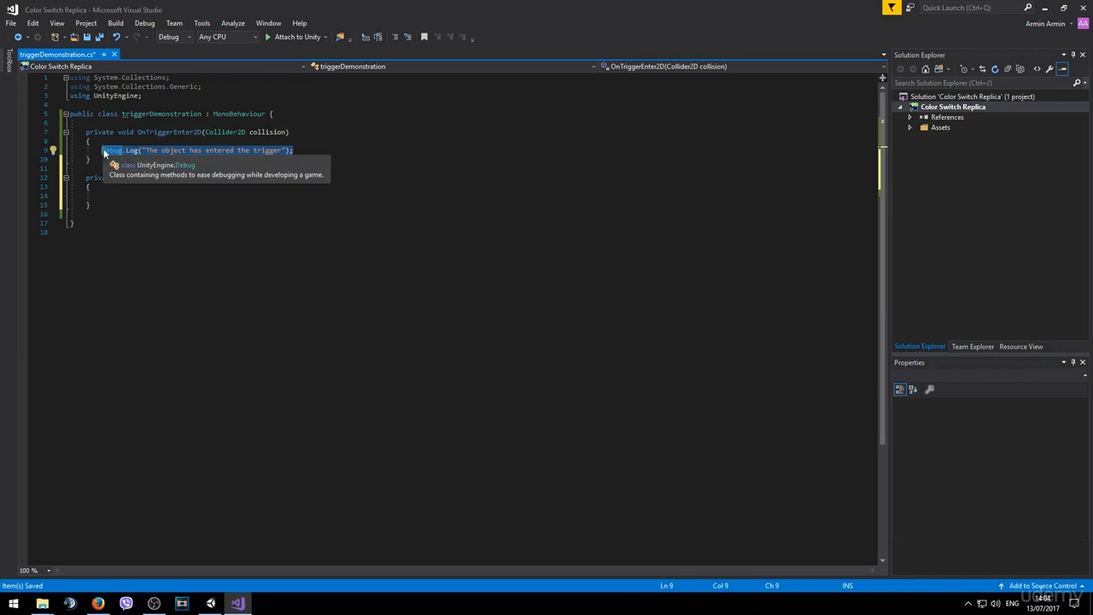
key(ctrl+c)
click(106, 196)
key(ctrl+v)
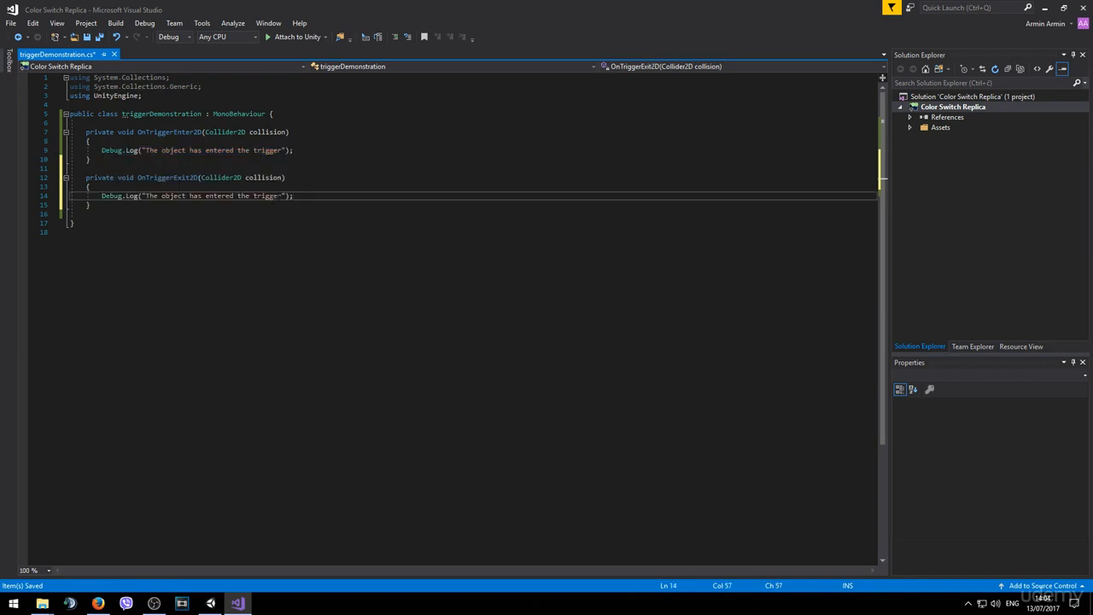
double_click(207, 194)
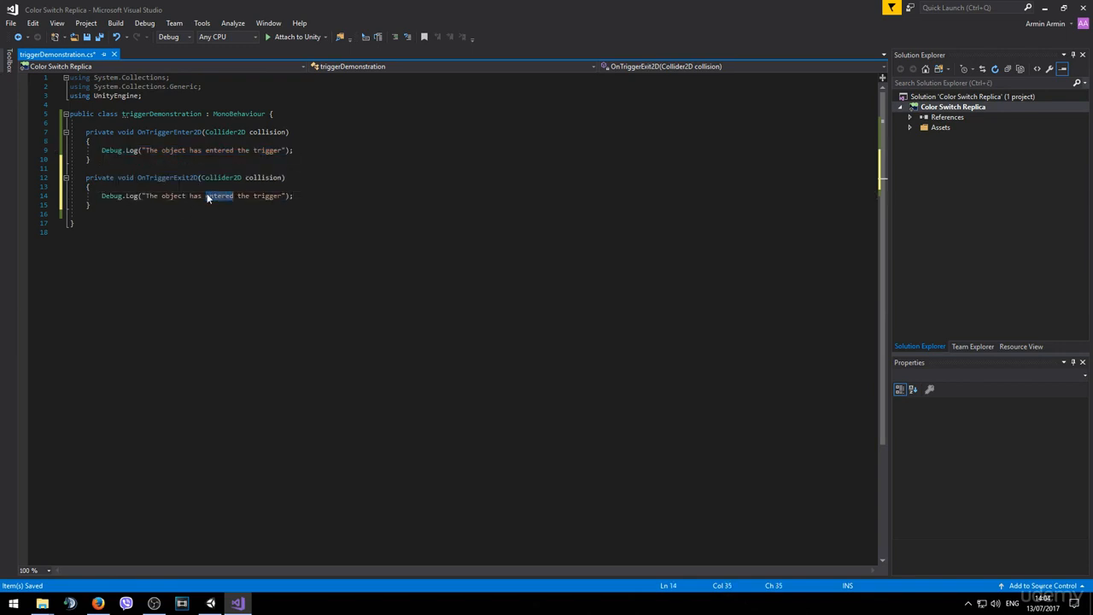
text(LEFT)
key(ctrl+s)
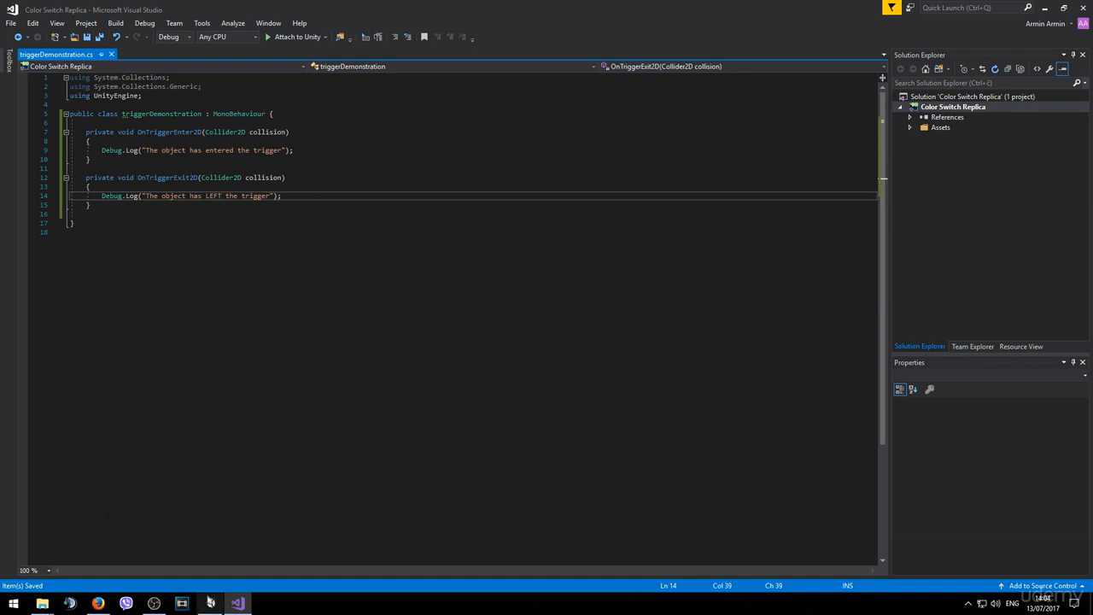
Step: Switch to Unity, then run and stop the scene to test the trigger exit logging
click(211, 604)
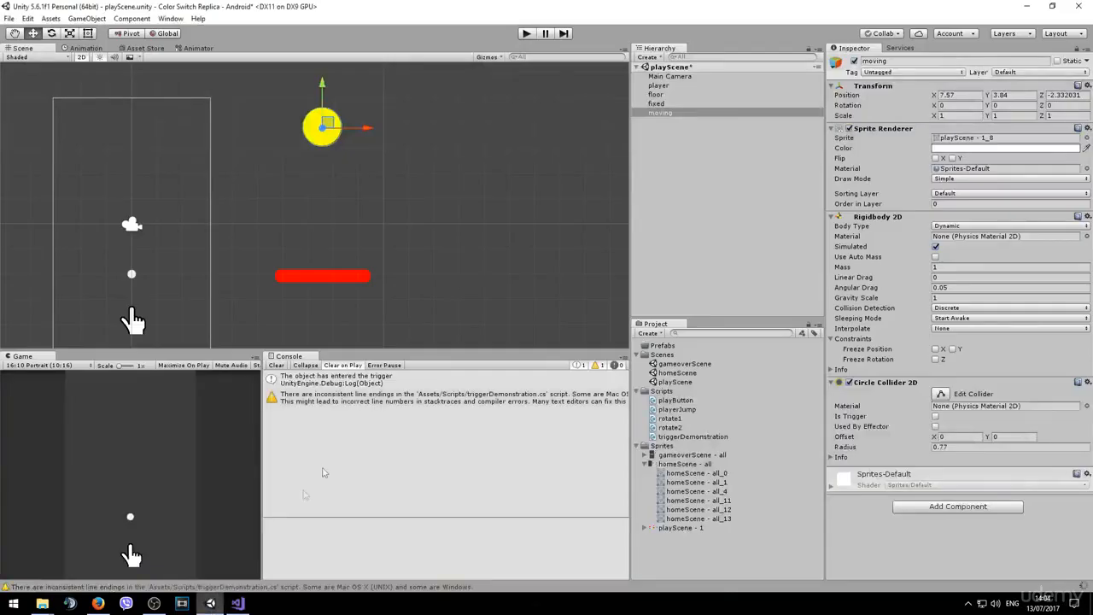
click(527, 35)
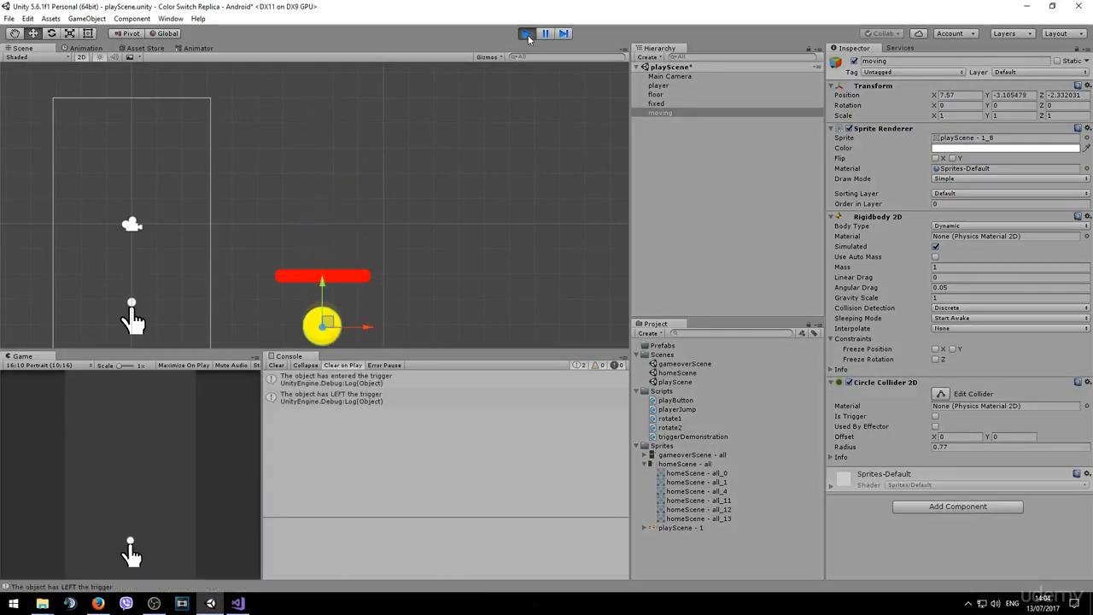
click(526, 35)
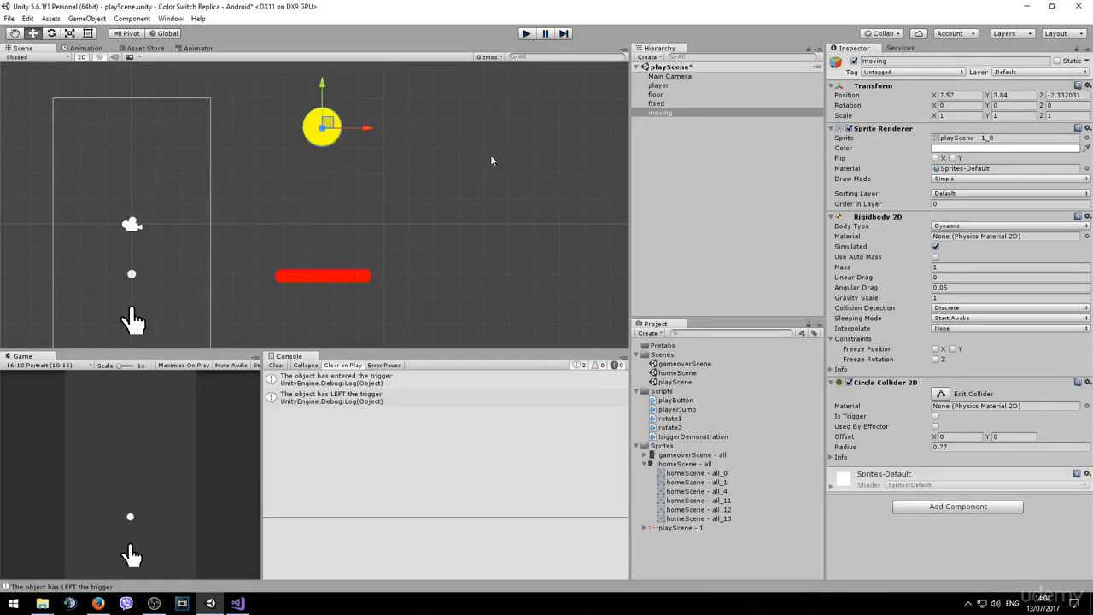
Step: Inspect the trigger exit message's details and trace the circle's path below the bar and back above it
click(383, 385)
drag(323, 83, 326, 265)
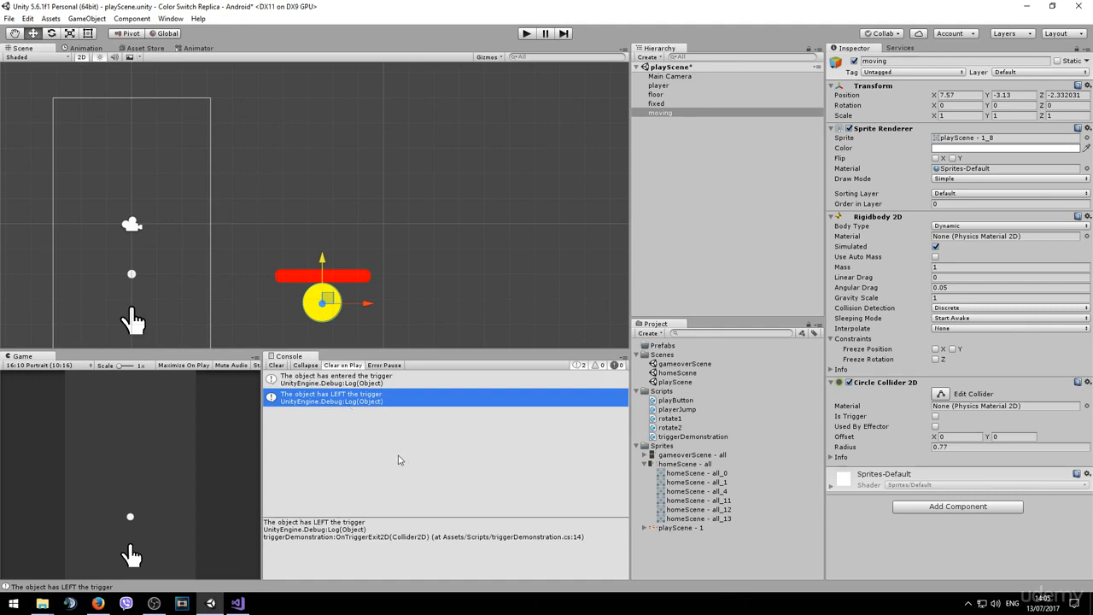
drag(326, 267, 325, 86)
Step: Switch to Visual Studio and add an OnTriggerStay2D method below OnTriggerExit2D
click(237, 603)
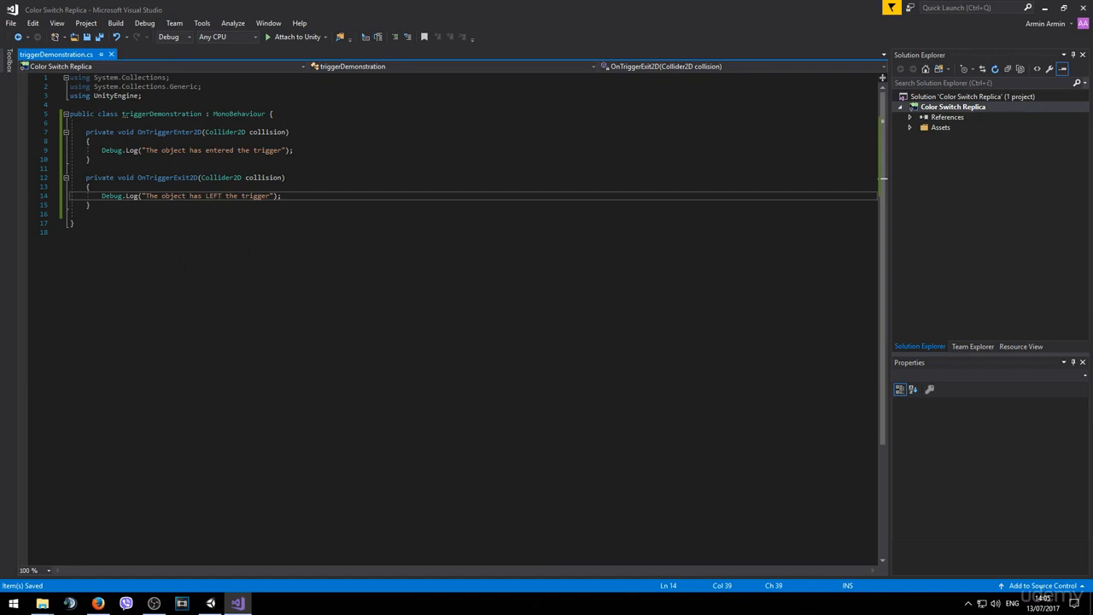
click(91, 205)
key(Return)
key(Return)
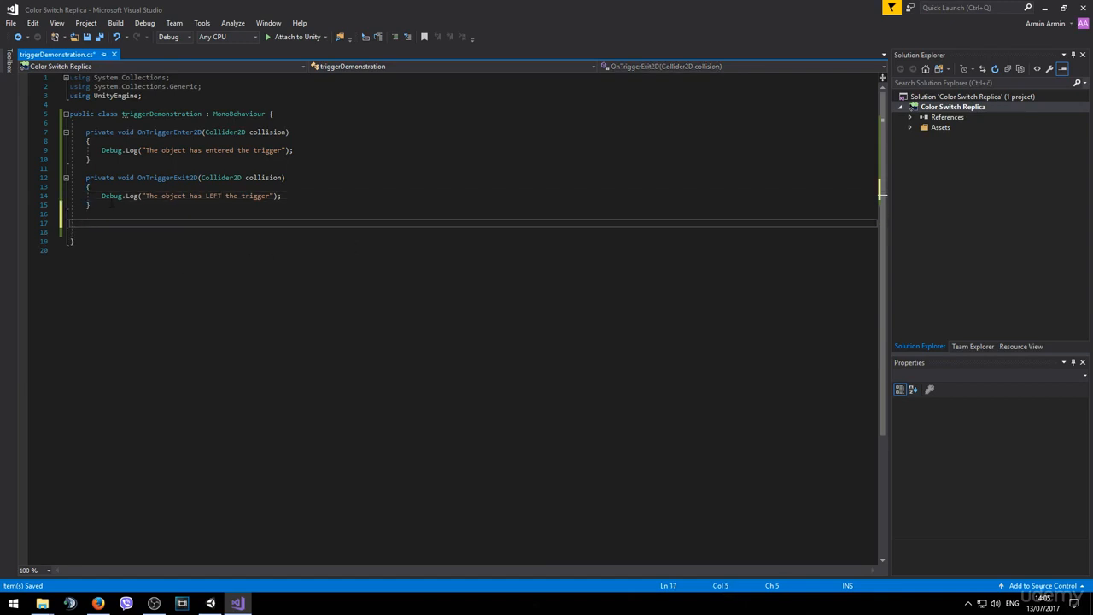
text(ontri)
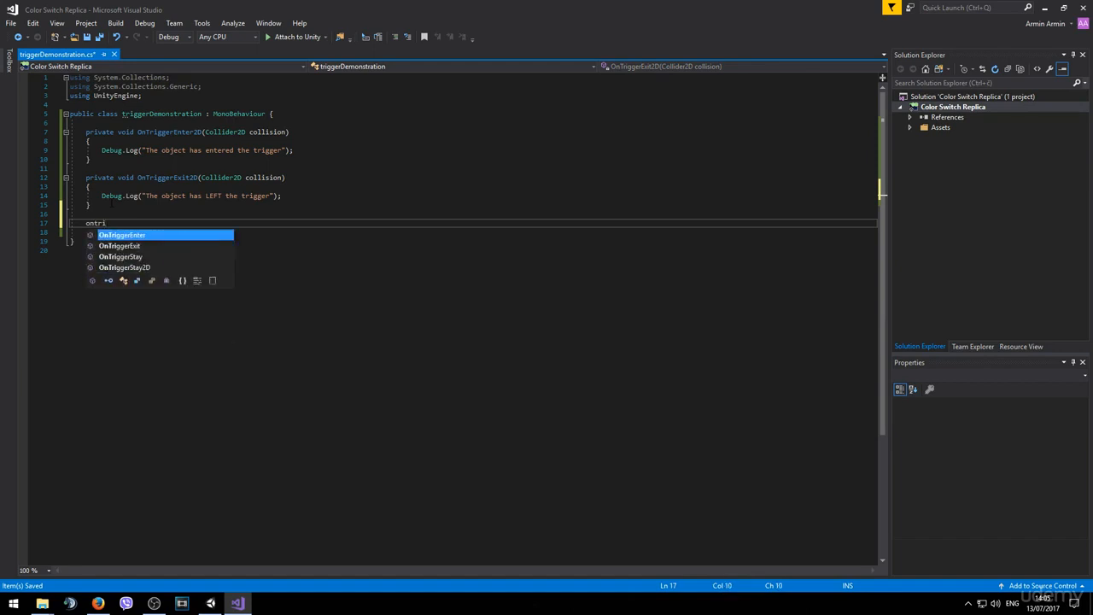
key(Down)
key(Down)
key(Down)
key(Tab)
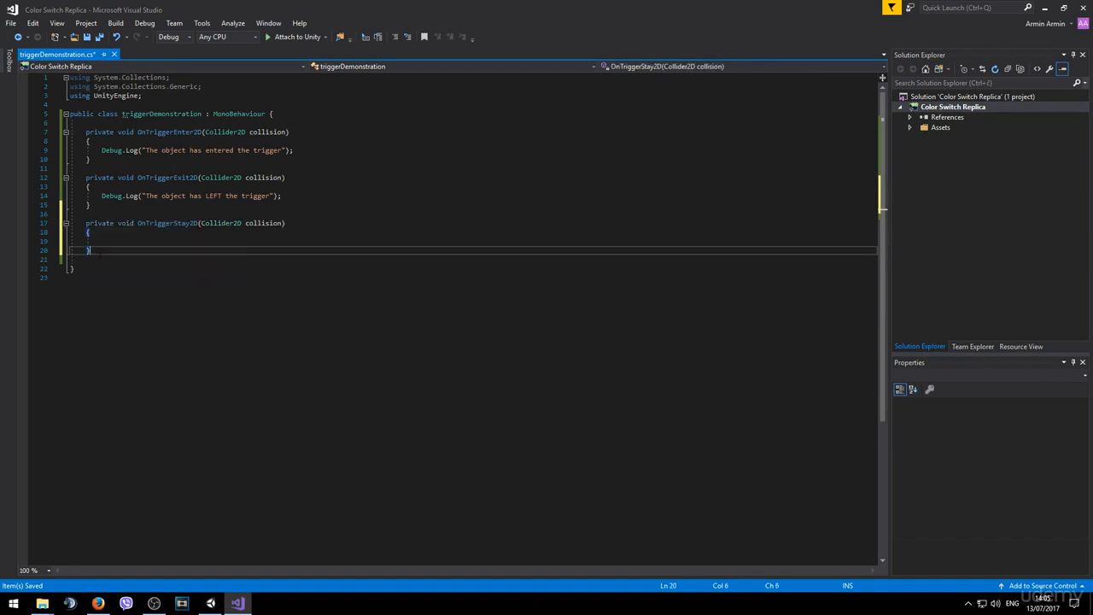
key(shift+Up)
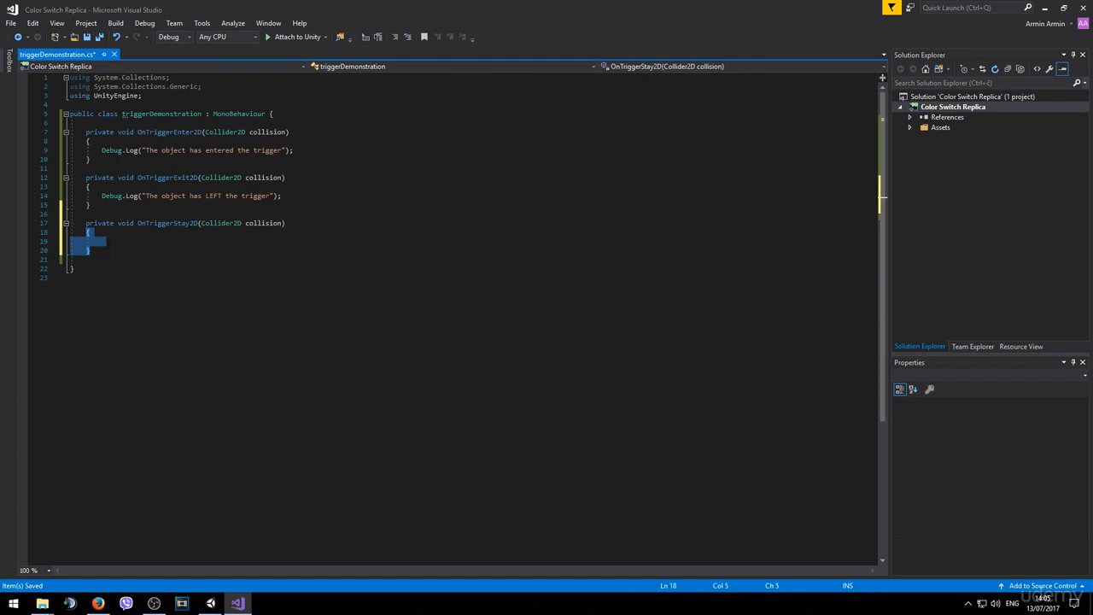
Step: Log "The object is withing the trigger" with Debug.Log inside OnTriggerStay2D and save the script
click(109, 244)
drag(283, 197, 103, 197)
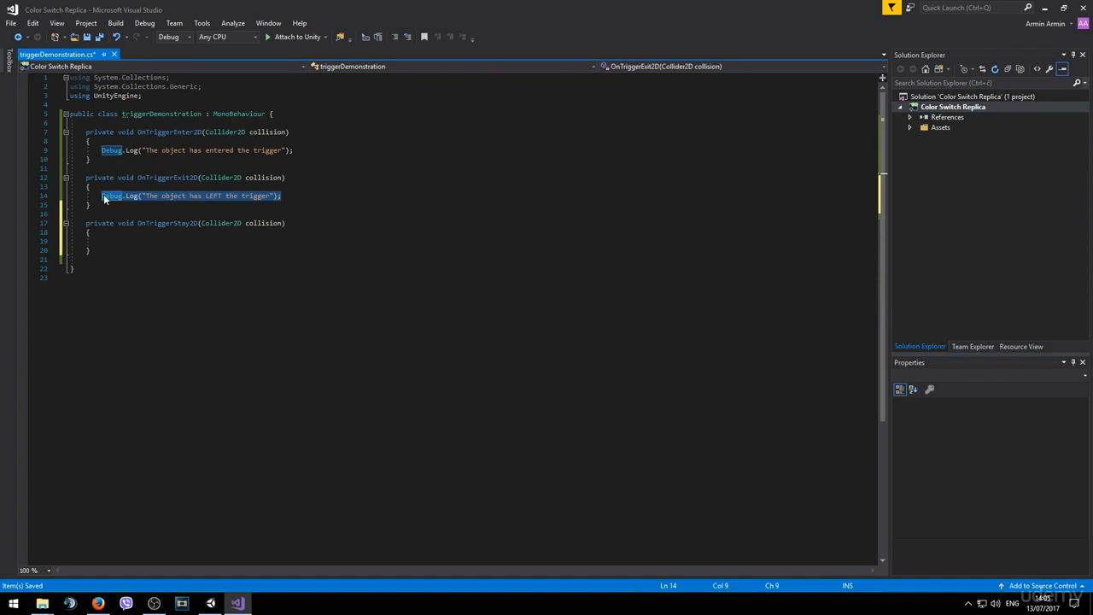
click(115, 244)
key(ctrl+v)
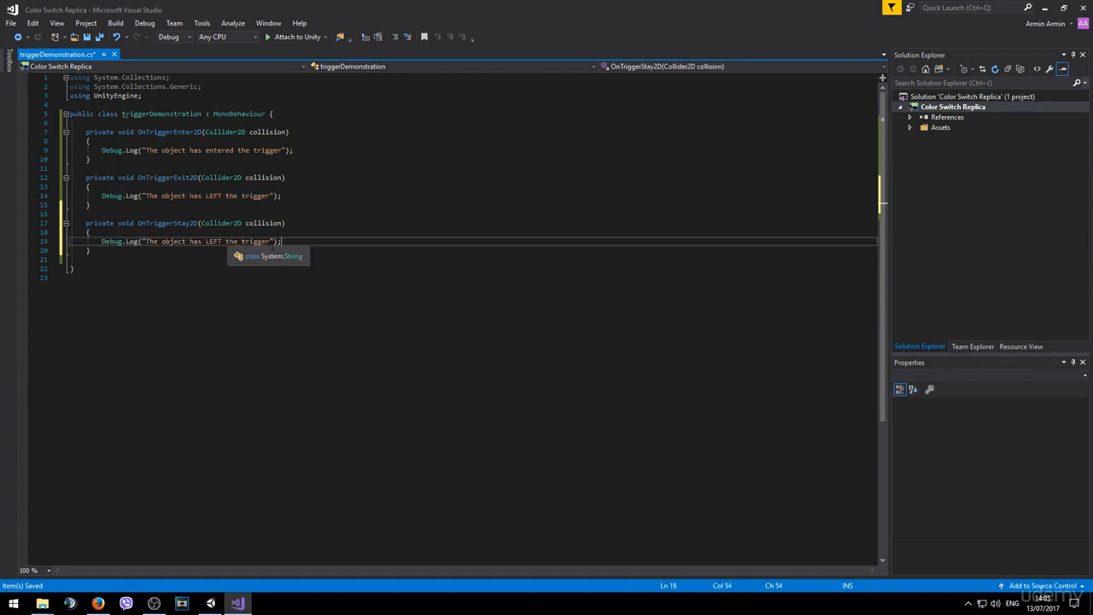
drag(269, 242, 191, 241)
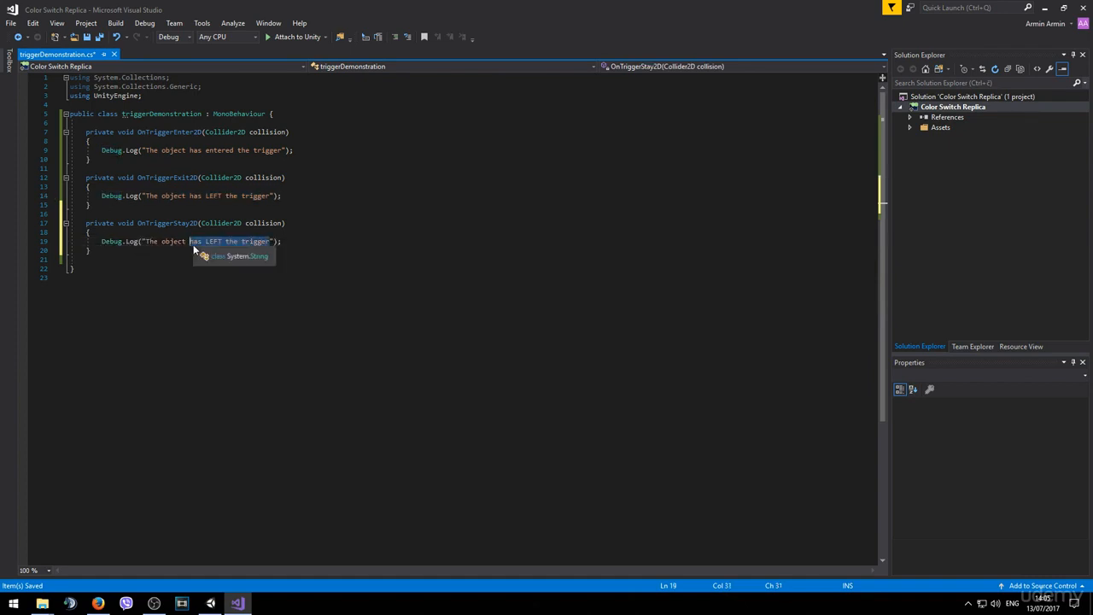
text(is )
text(withing the t)
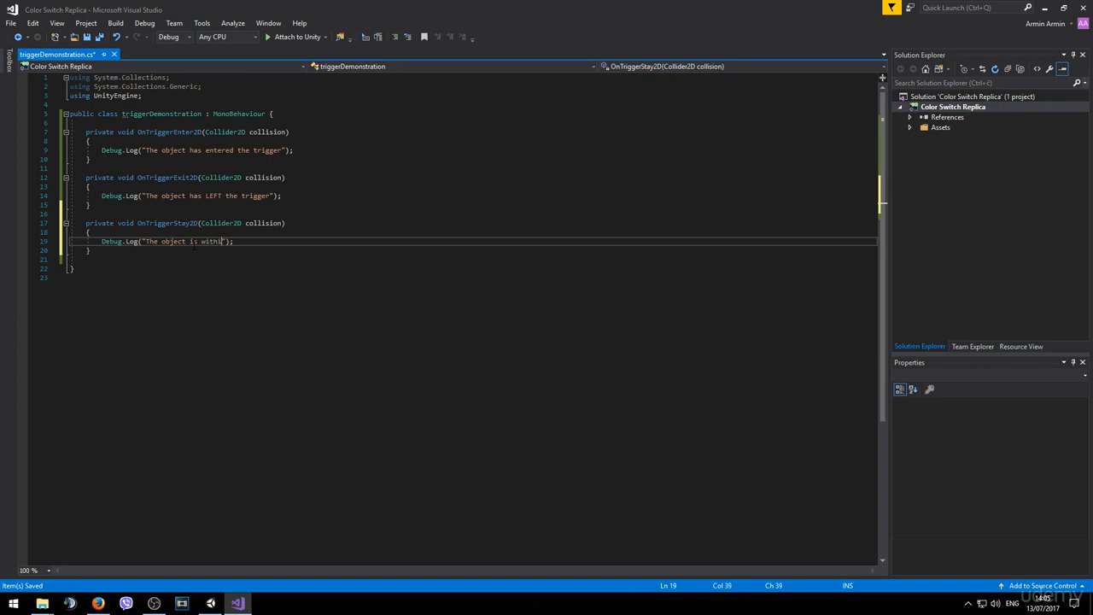
text(rigger)
key(ctrl+s)
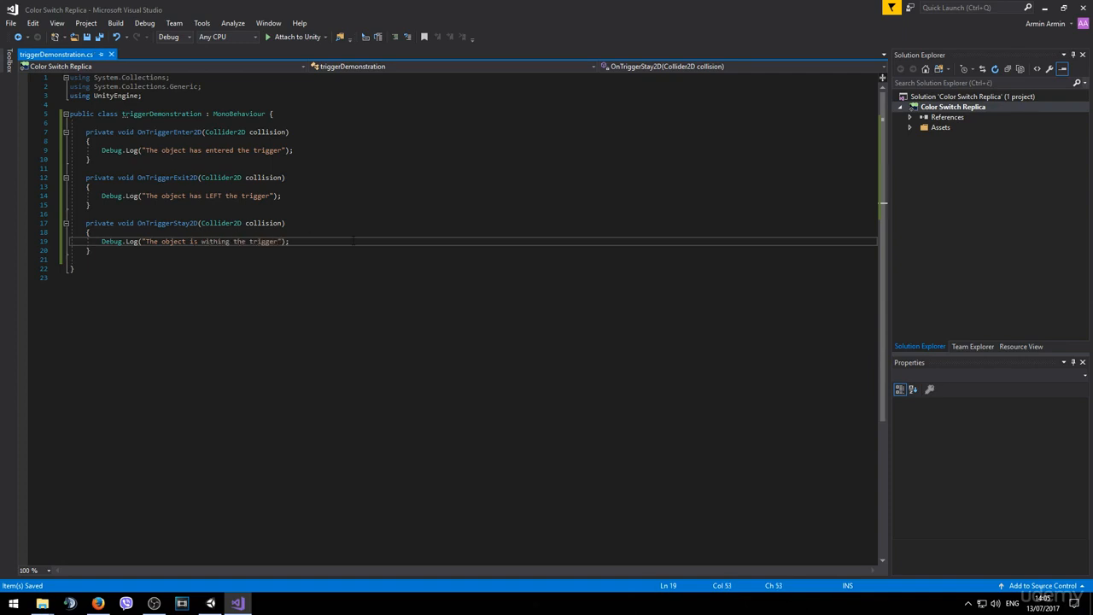
Step: Switch to Unity, run and stop the scene, and review the logged trigger messages in the console
click(210, 603)
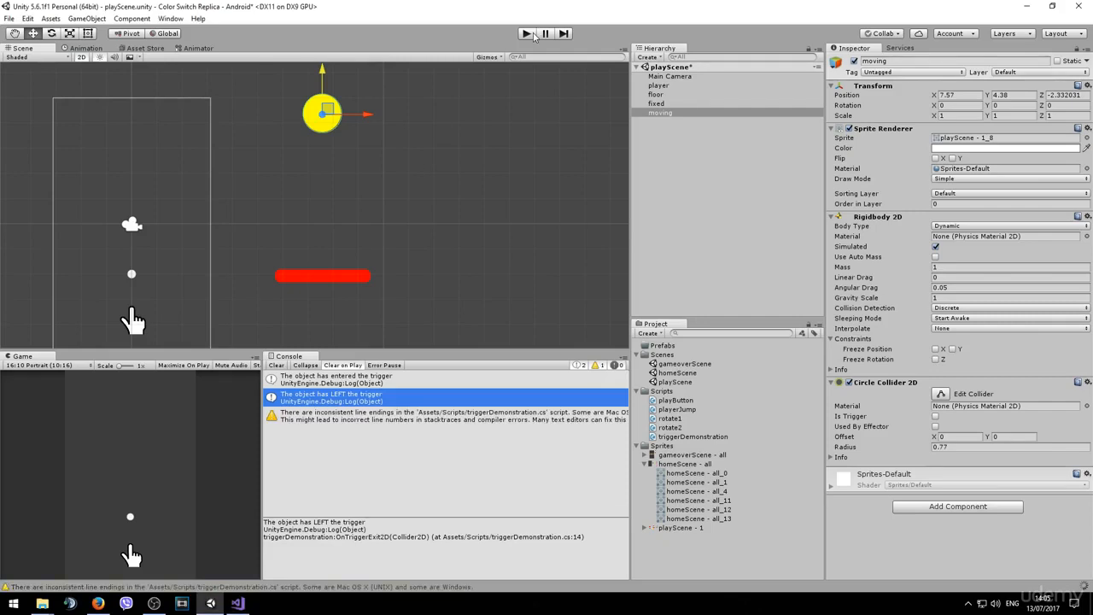
click(531, 35)
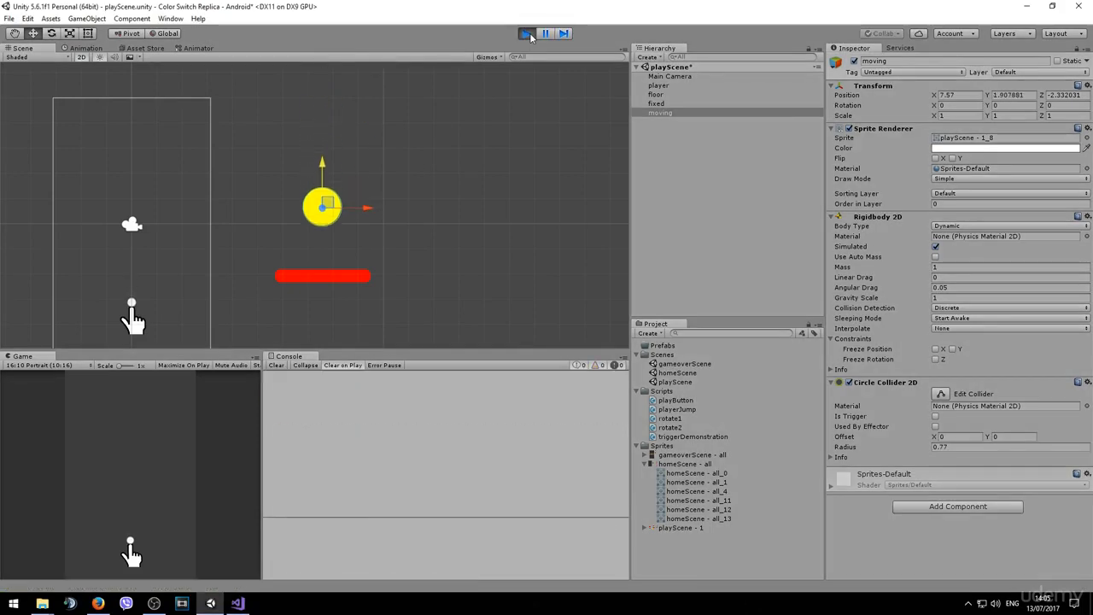
click(530, 33)
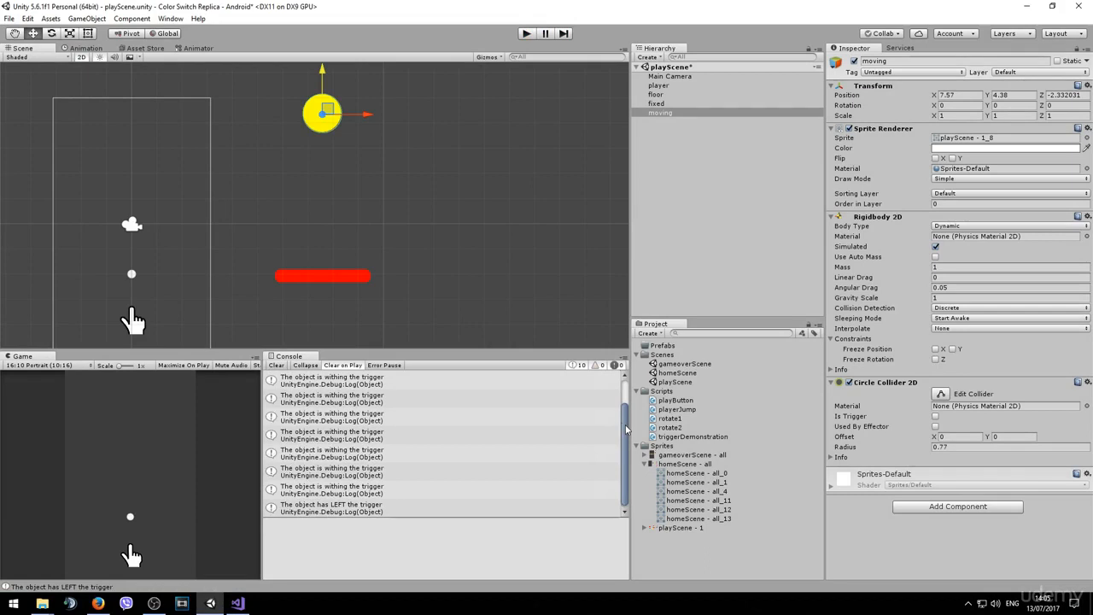
scroll(623, 419, up, 2)
mouse_move(623, 419)
mouse_down()
mouse_move(624, 431)
mouse_move(622, 404)
mouse_up()
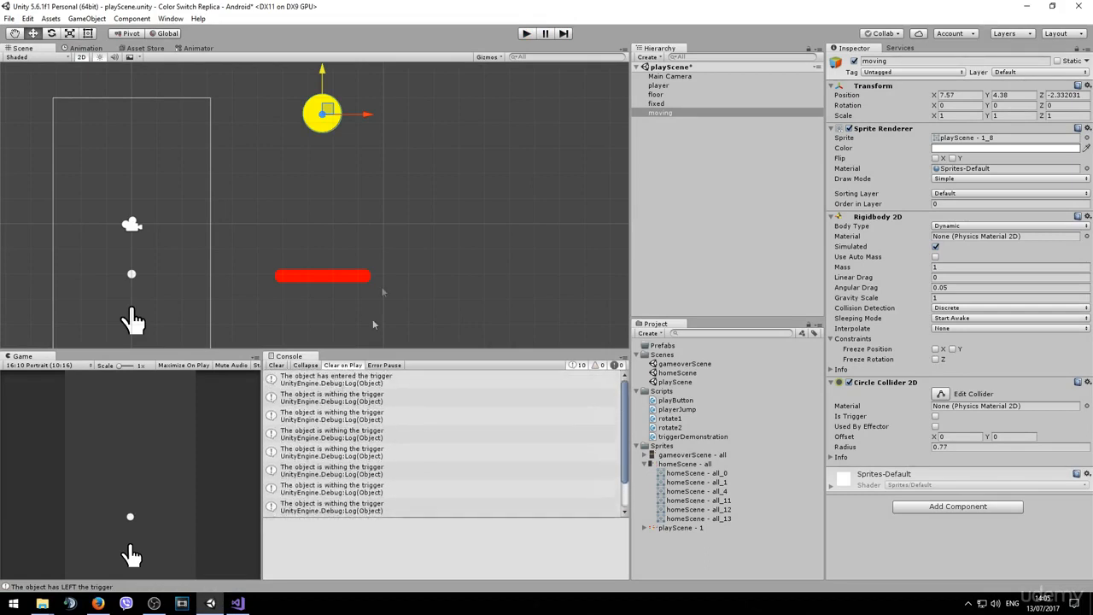
Step: Inspect the trigger enter message and lower the circle onto the bar's upper edge, at Y about -1.07
click(348, 384)
drag(323, 71, 348, 212)
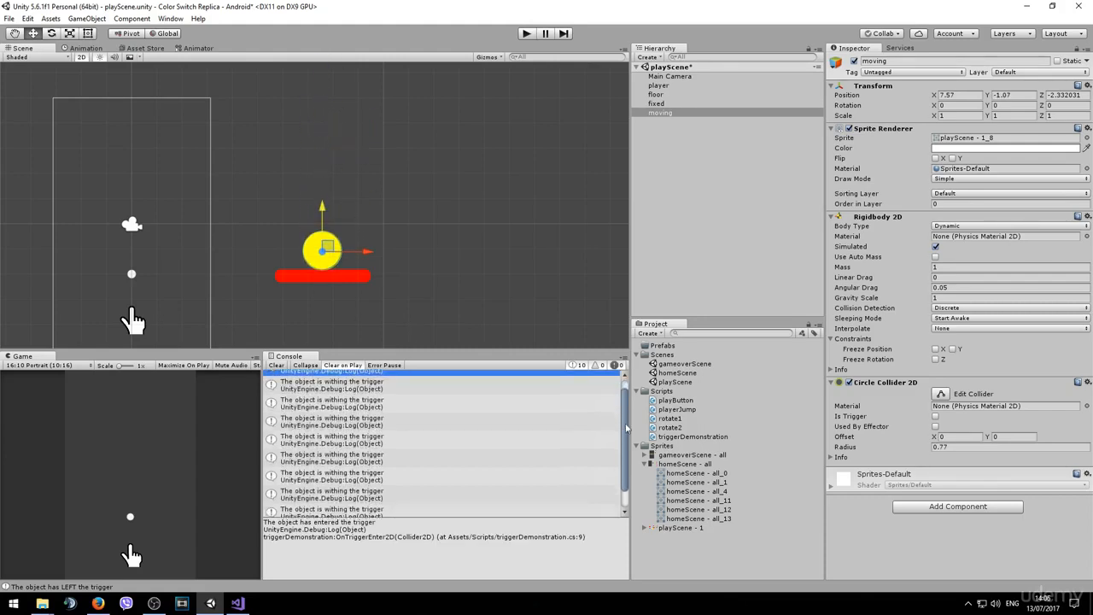
scroll(619, 422, down, 1)
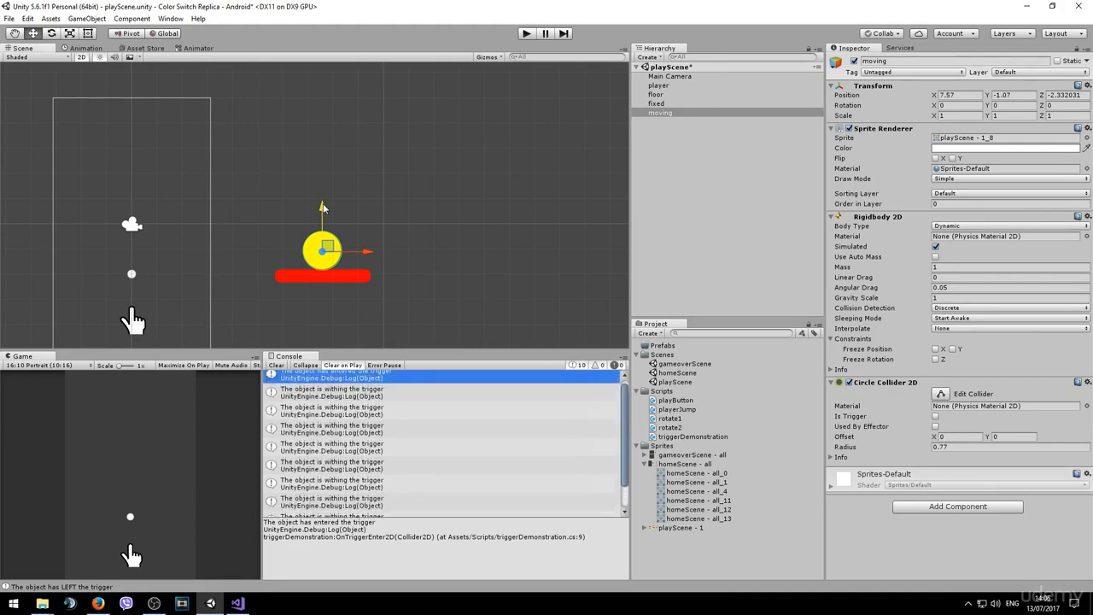
Step: Move the circle into the bar, at Y about -1.77, and inspect a trigger stay message
drag(323, 207, 326, 220)
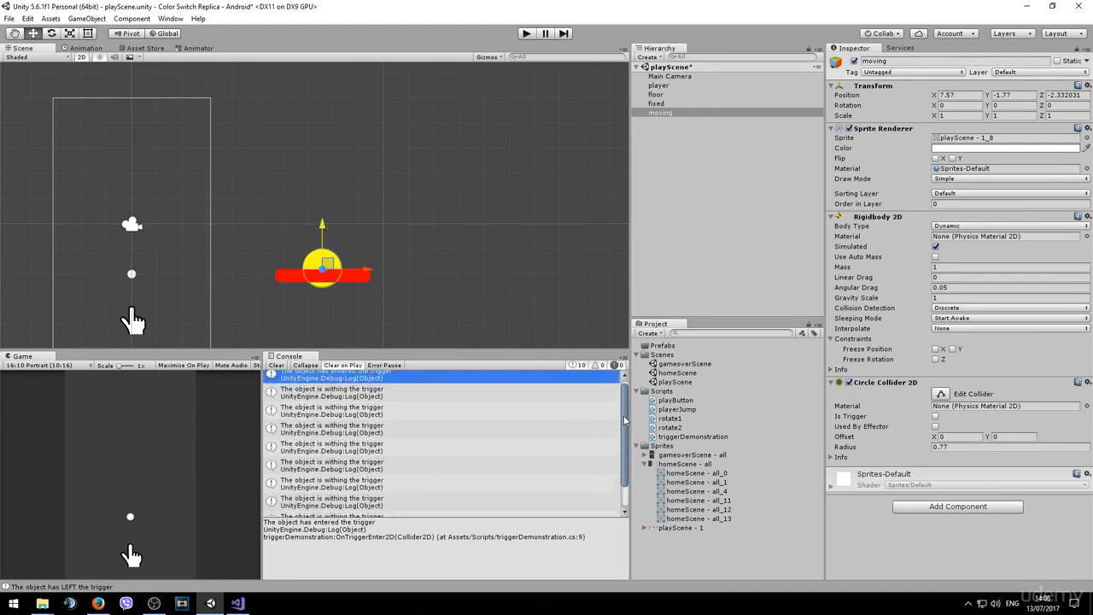
mouse_move(623, 416)
mouse_down()
mouse_move(643, 436)
mouse_move(623, 419)
mouse_up()
click(370, 392)
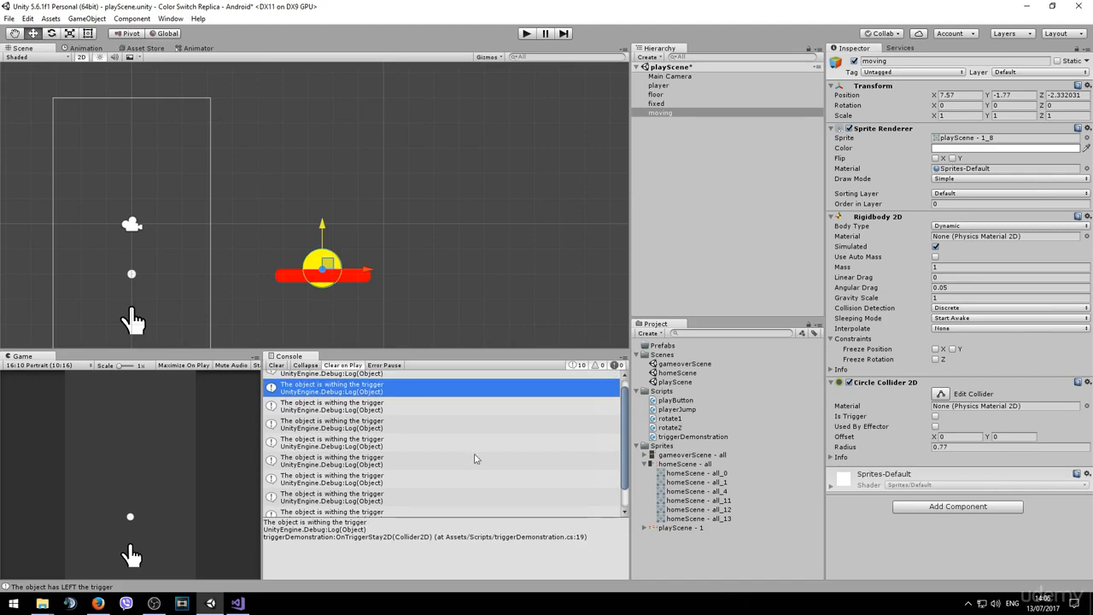
scroll(620, 475, down, 1)
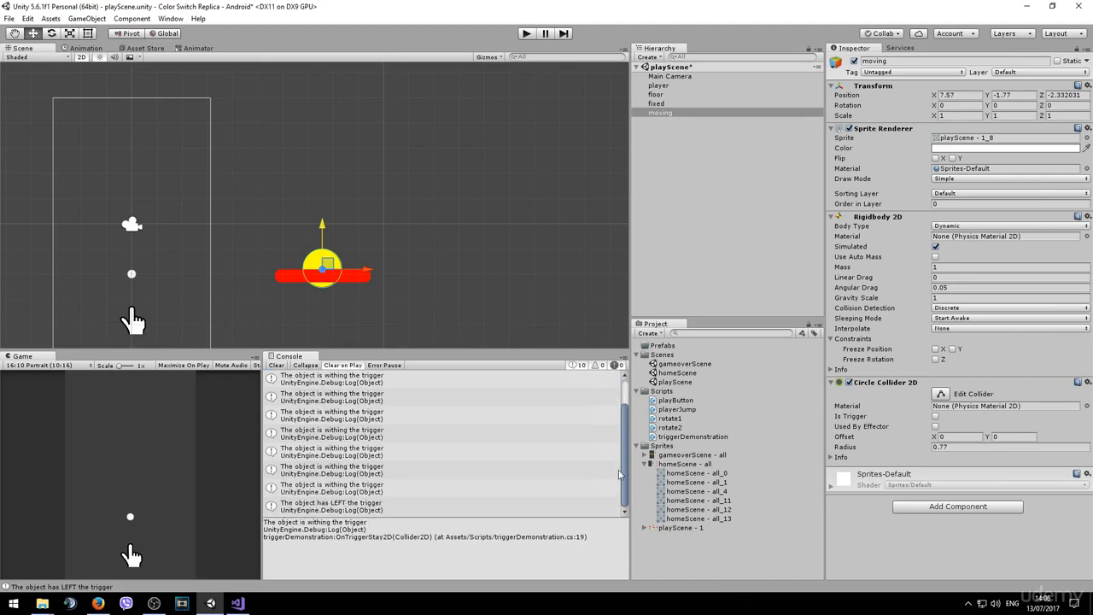
Step: Inspect the trigger exit message and move the circle below the bar, then back above it to Y about 3.4
click(385, 505)
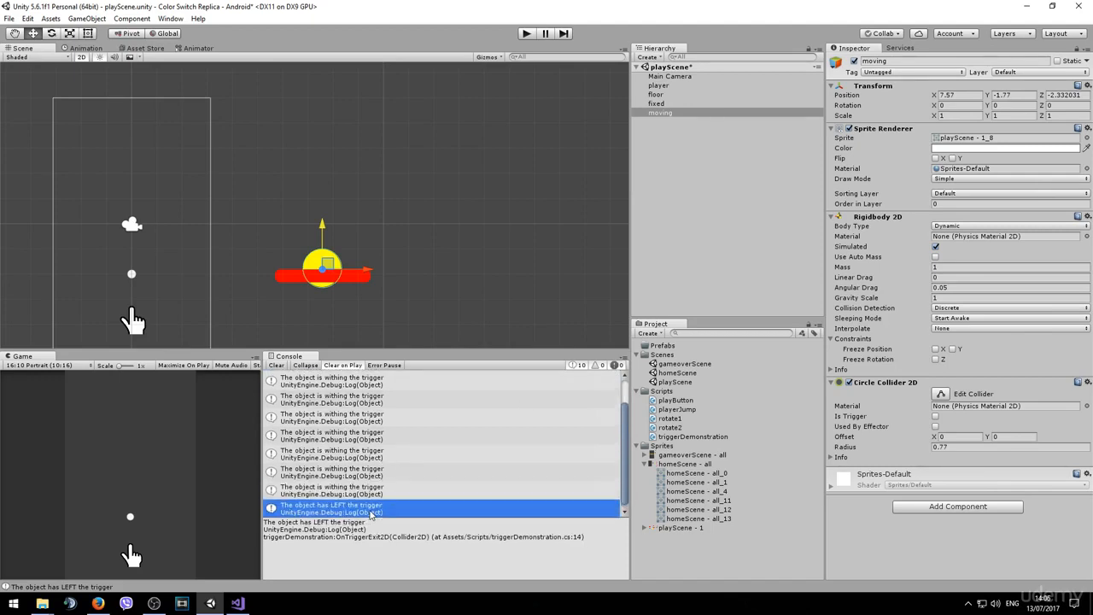
drag(323, 225, 329, 253)
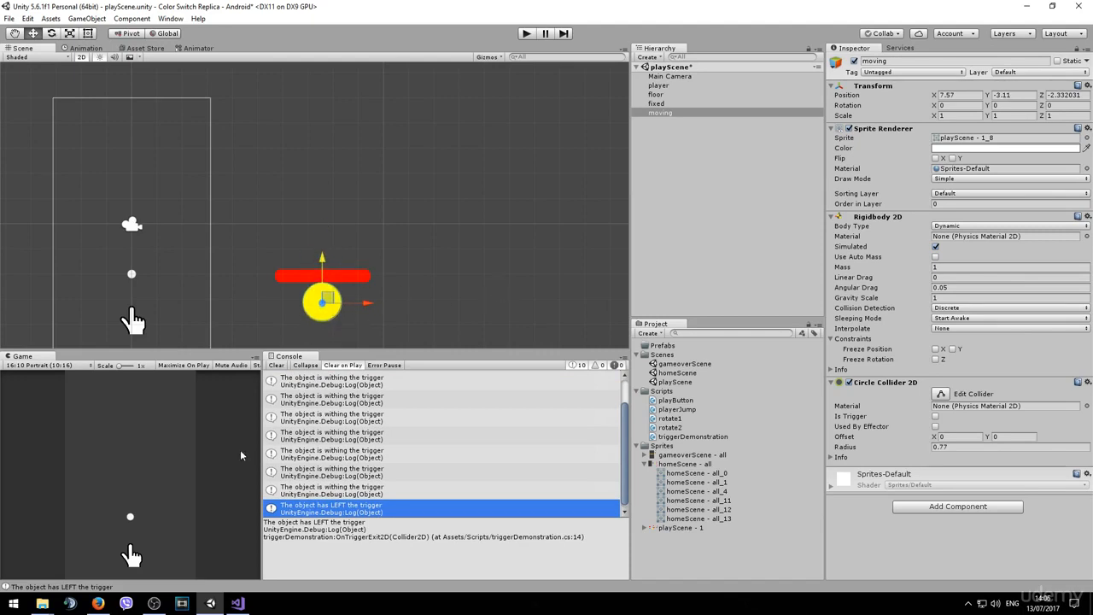
drag(329, 254, 317, 96)
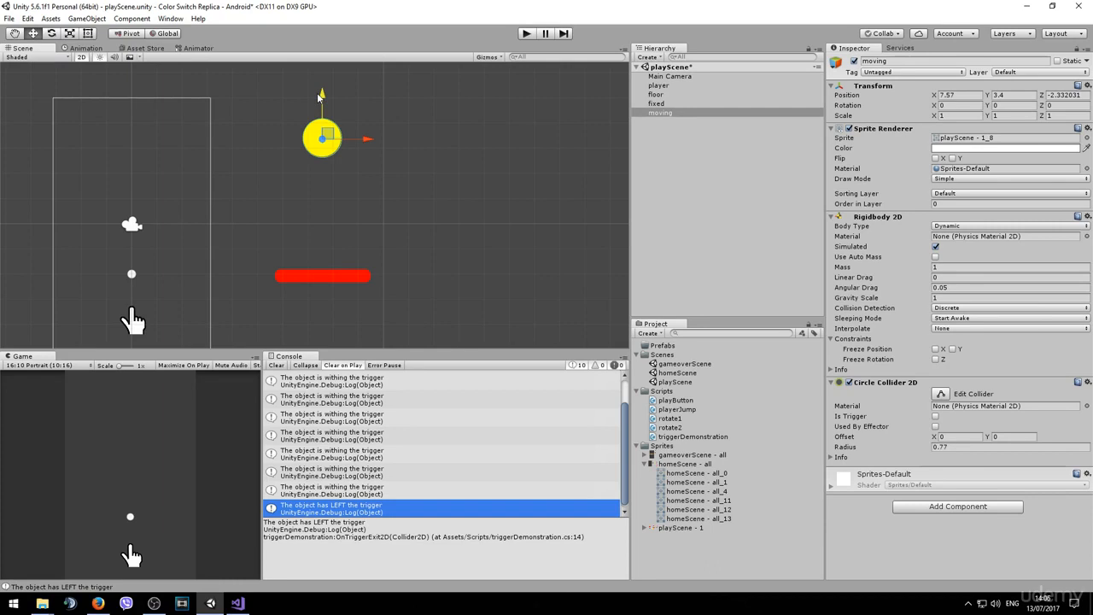
Step: Select the fixed and moving objects together in the hierarchy and open their object commands
middle_drag(339, 229, 445, 208)
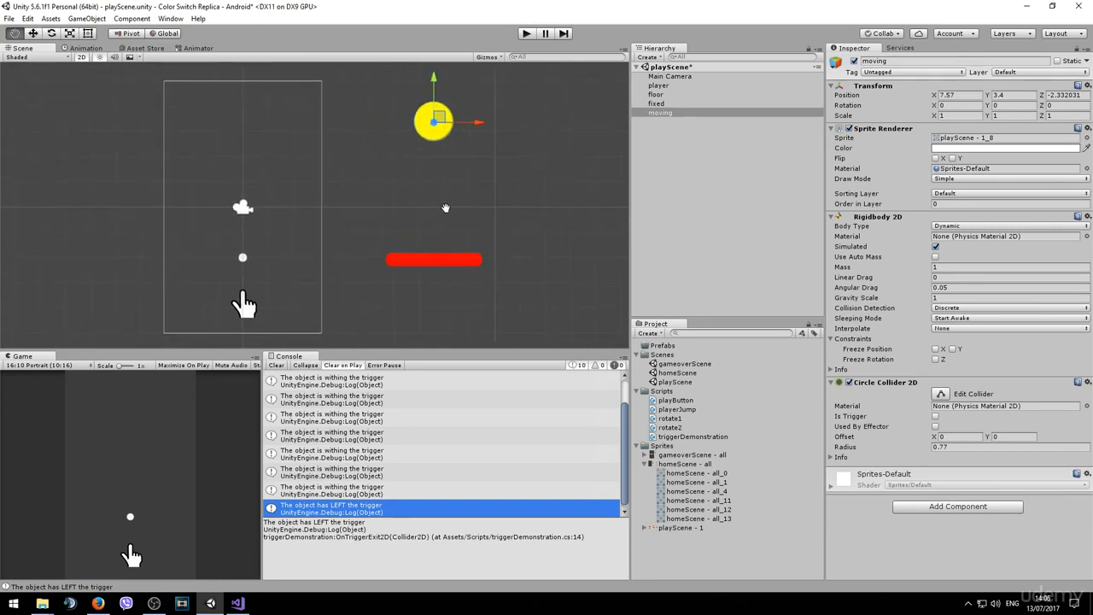
shift+click(669, 106)
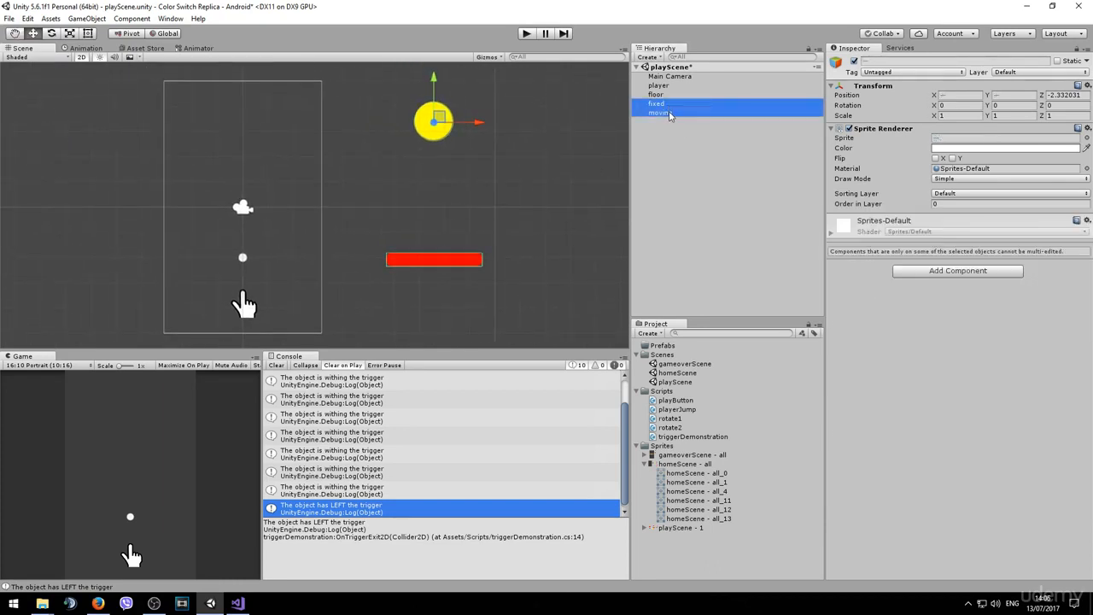
right_click(669, 115)
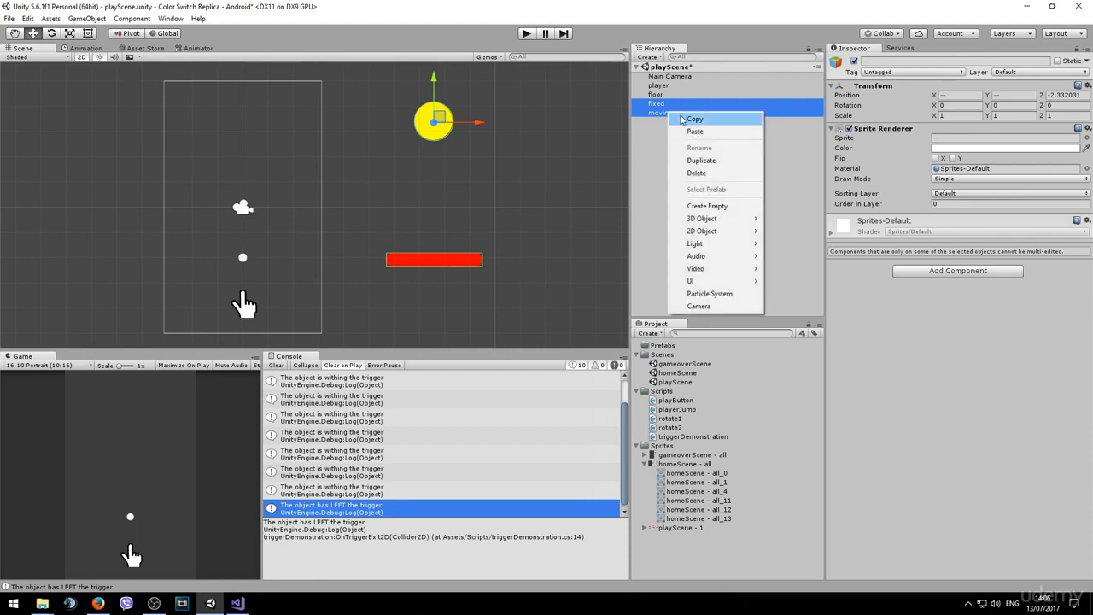